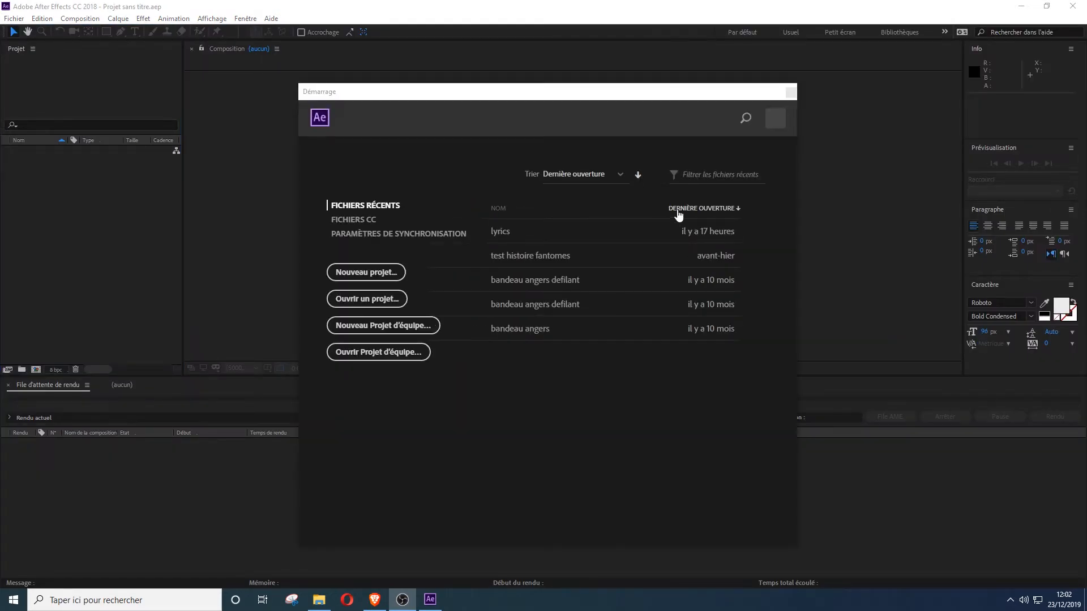
Start a new project and create a composition with the HDTV 1080 25 preset and a duration of 0:01:10:00
click(388, 270)
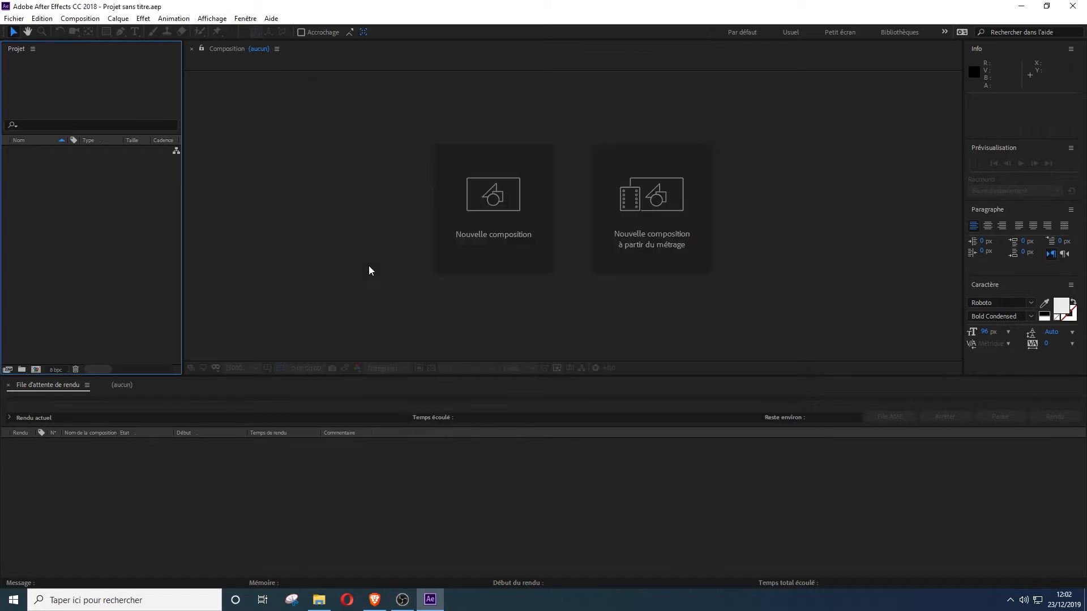
click(494, 204)
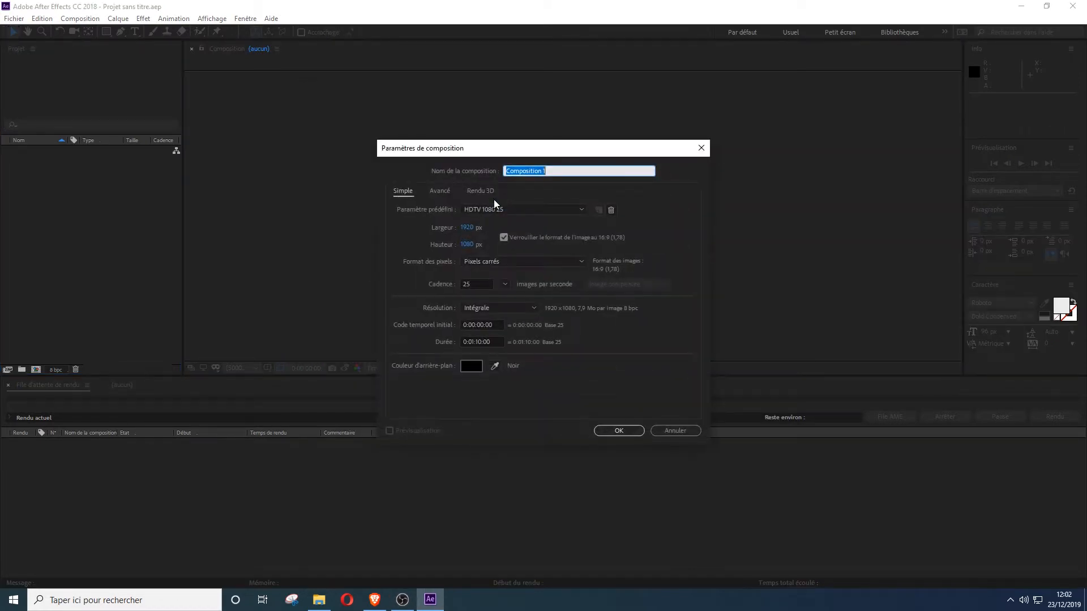
click(604, 432)
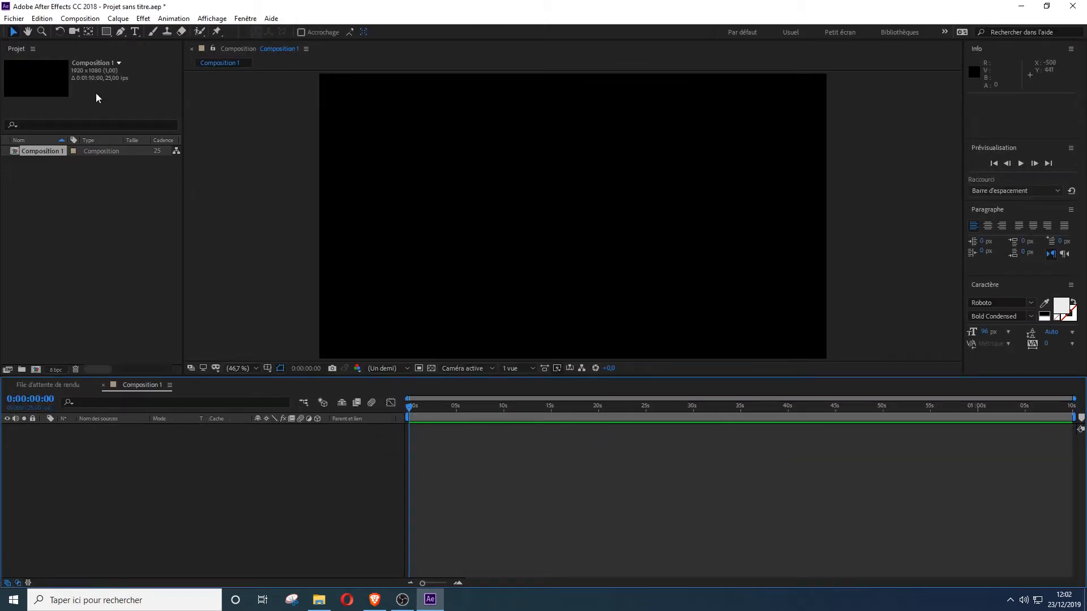
Add a point text layer reading "Salut" near the top of the composition frame
click(135, 33)
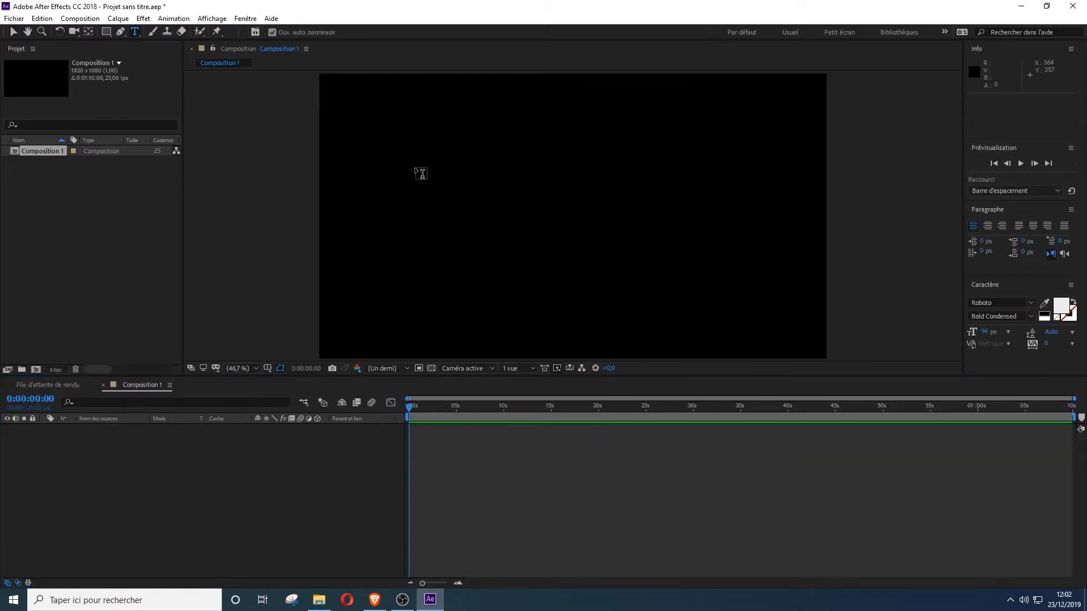
drag(400, 104, 654, 200)
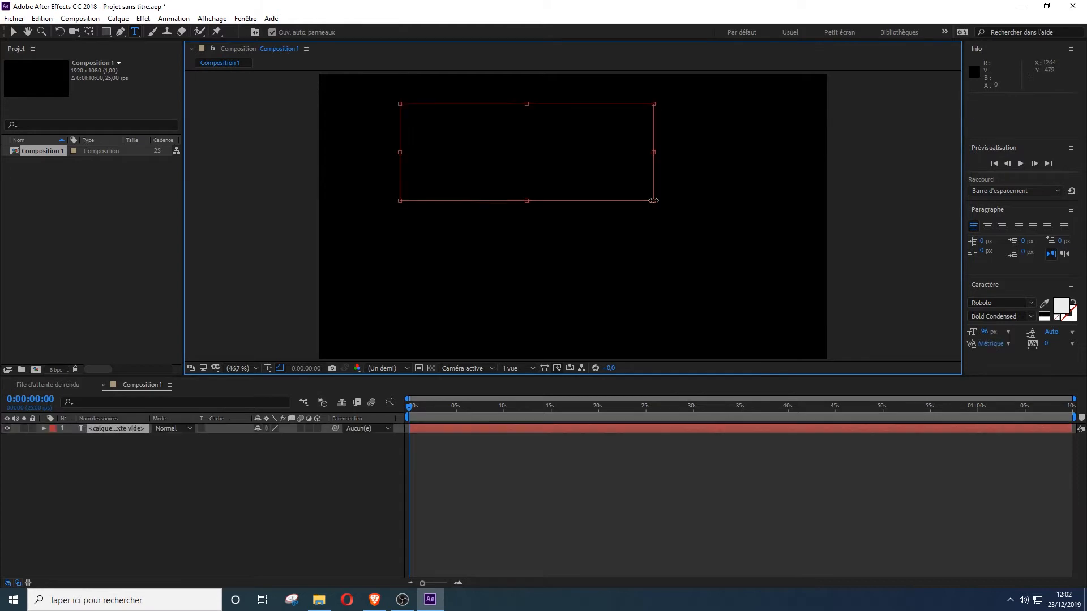
key(ctrl+z)
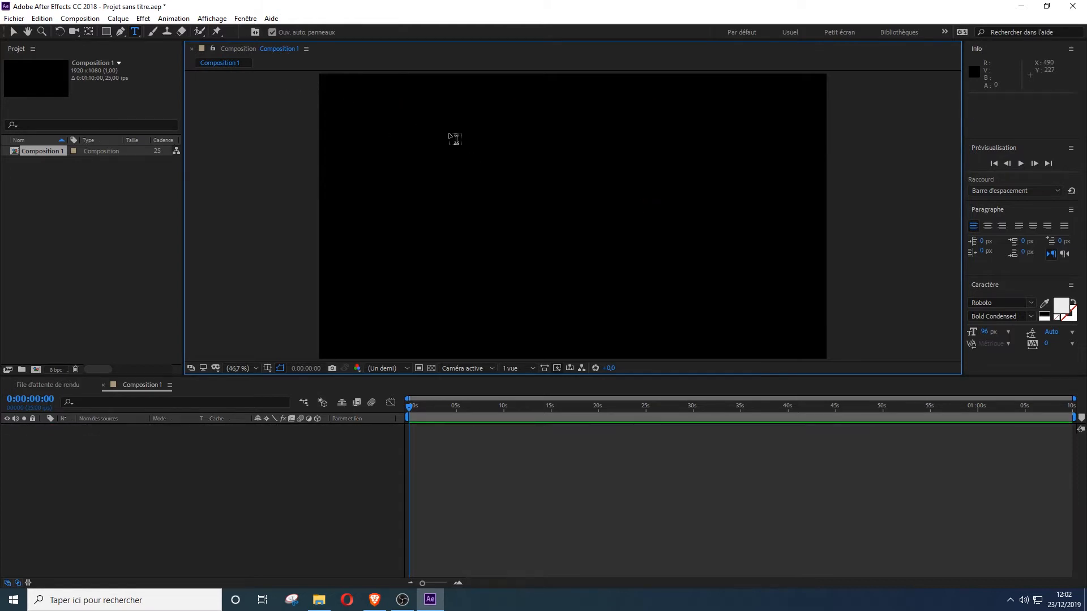
click(438, 115)
text(Sal)
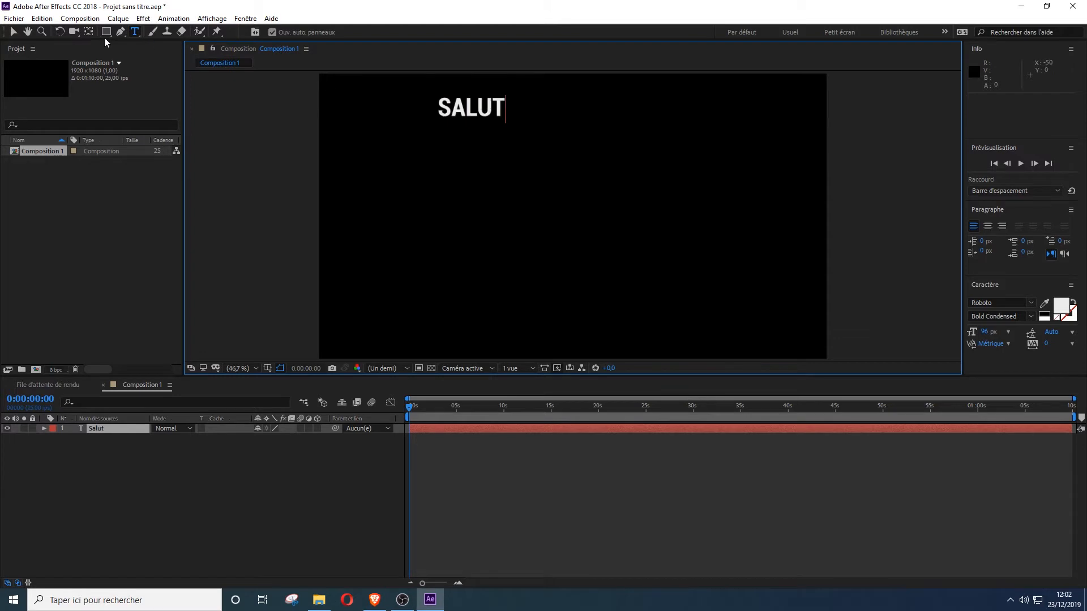
click(14, 32)
Add the first name as a separate text layer just below "SALUT"
click(134, 32)
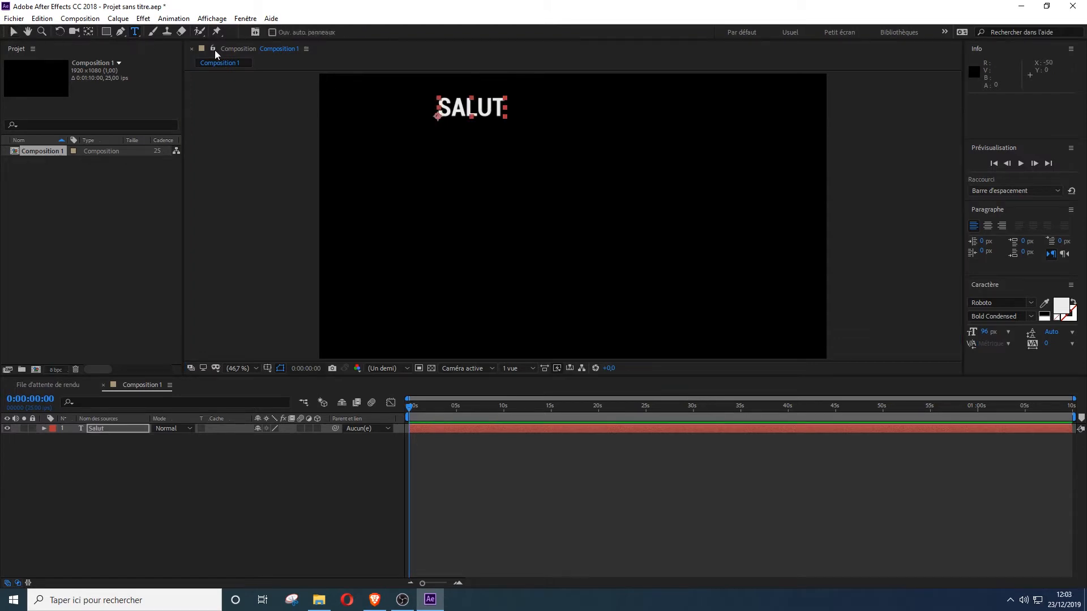
click(436, 155)
text(CHLOÉ)
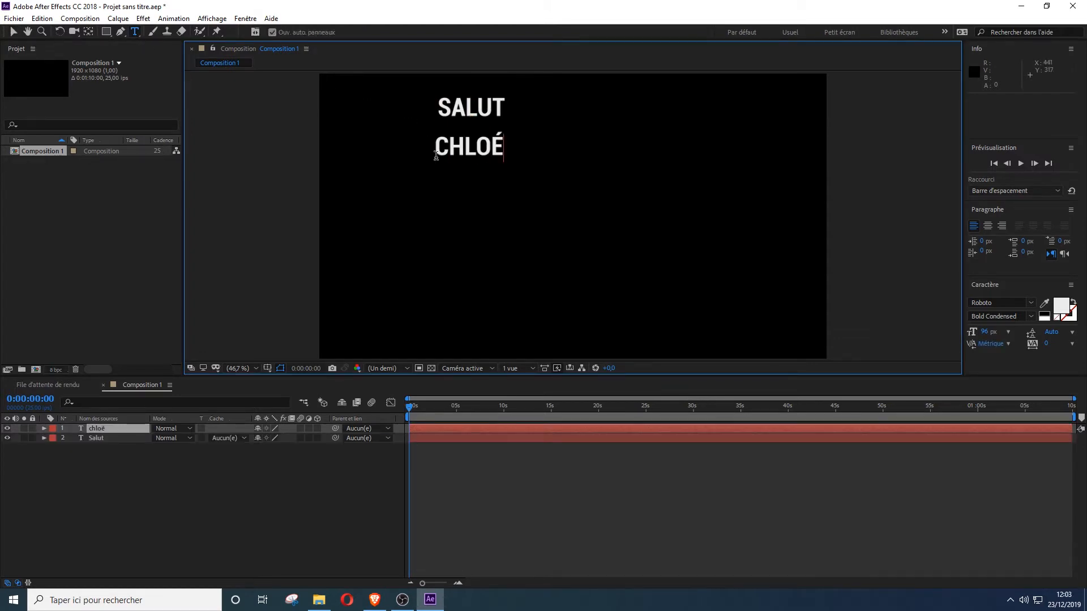
click(14, 31)
Add three separate text layers reading "passe", "un bon" and "stage", each below the previous word
click(134, 32)
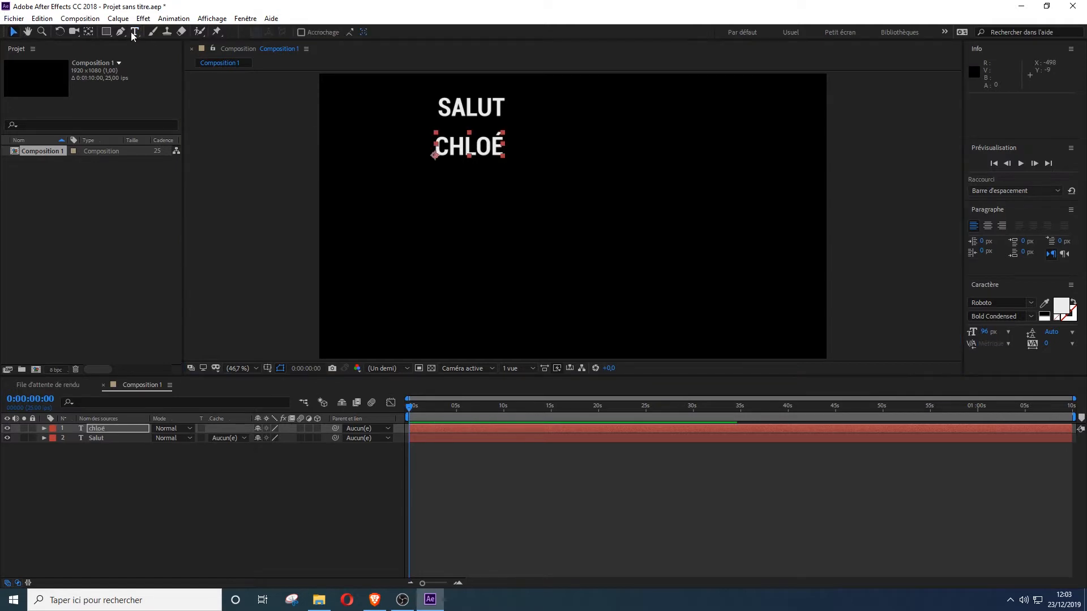
click(437, 182)
text(passe)
click(442, 208)
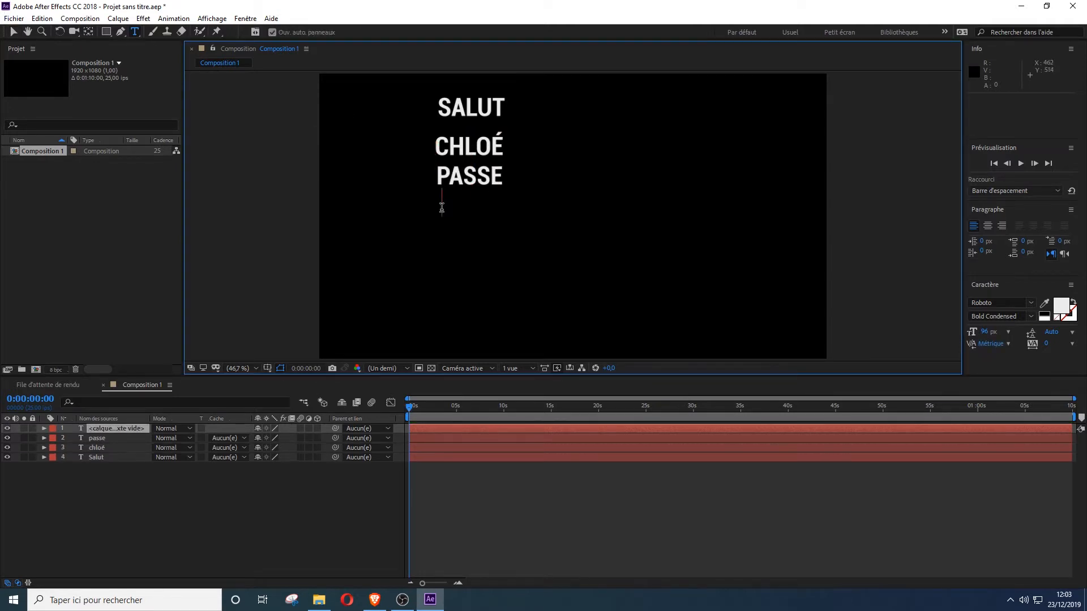
text(un bon)
click(446, 245)
text(stage)
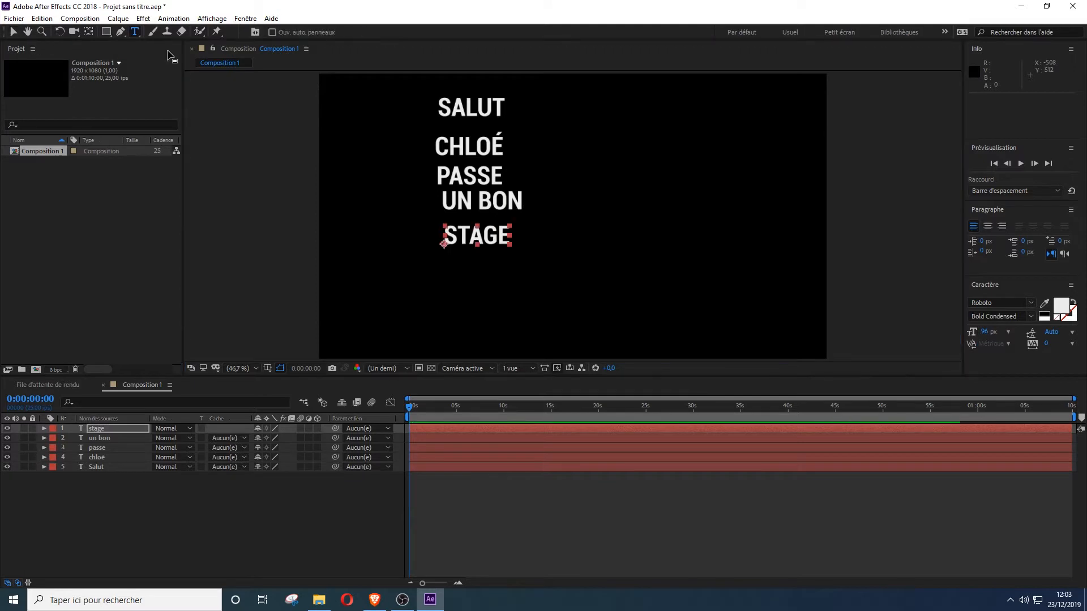
Add two more text layers, "a marseille" and "jujujuuul", below "STAGE" and return to the Selection tool
click(450, 271)
text(a marseille)
click(456, 297)
text(jujujuuul)
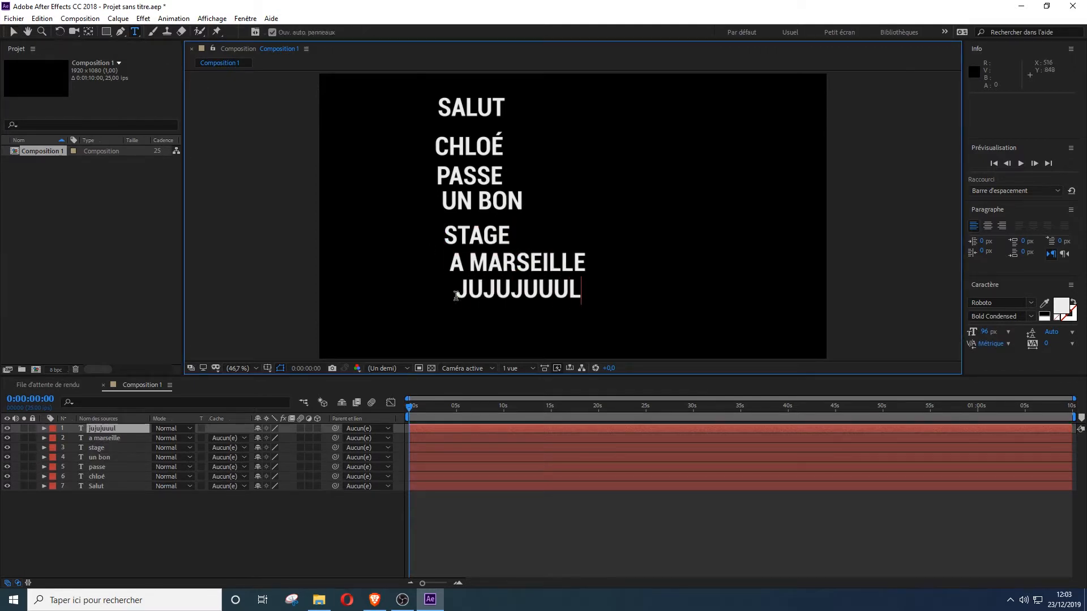
click(14, 31)
click(474, 495)
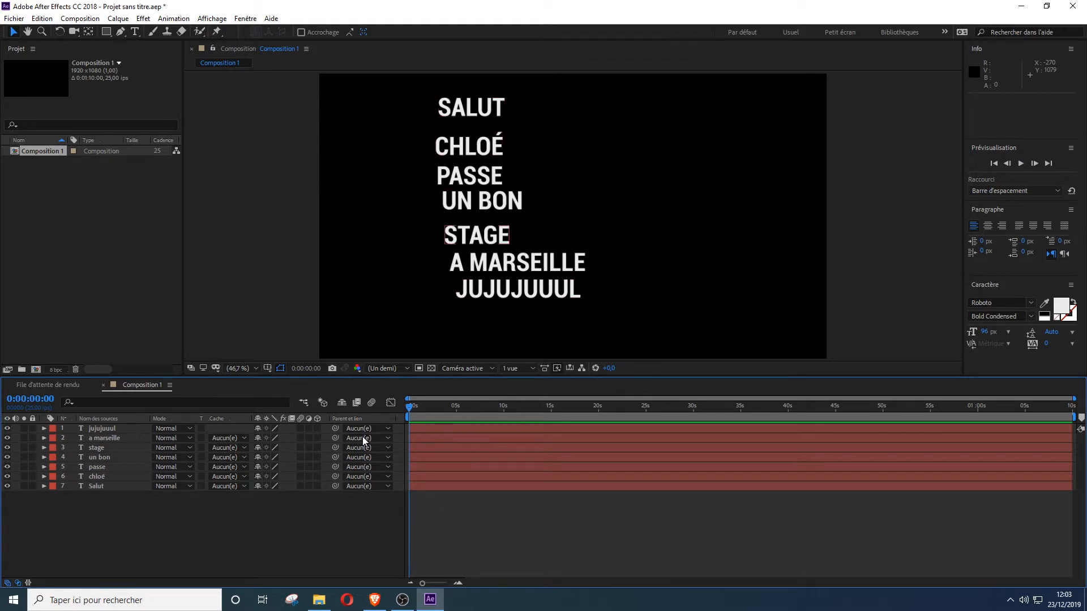
Shift all seven text layers together in the timeline to start at about 18 s
click(128, 430)
shift+click(127, 486)
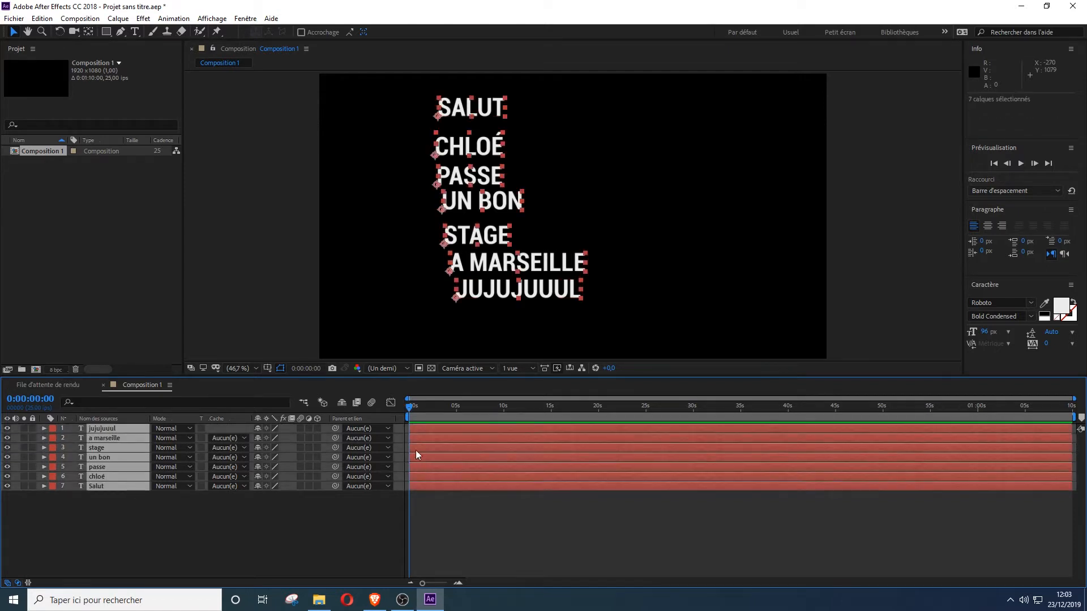
drag(416, 451, 546, 486)
click(551, 513)
Stagger the text layers from bottom to top, with "Salut" starting at about 2 s and "jujujuuul" at about 9 s, and preview
click(591, 486)
drag(442, 486, 436, 486)
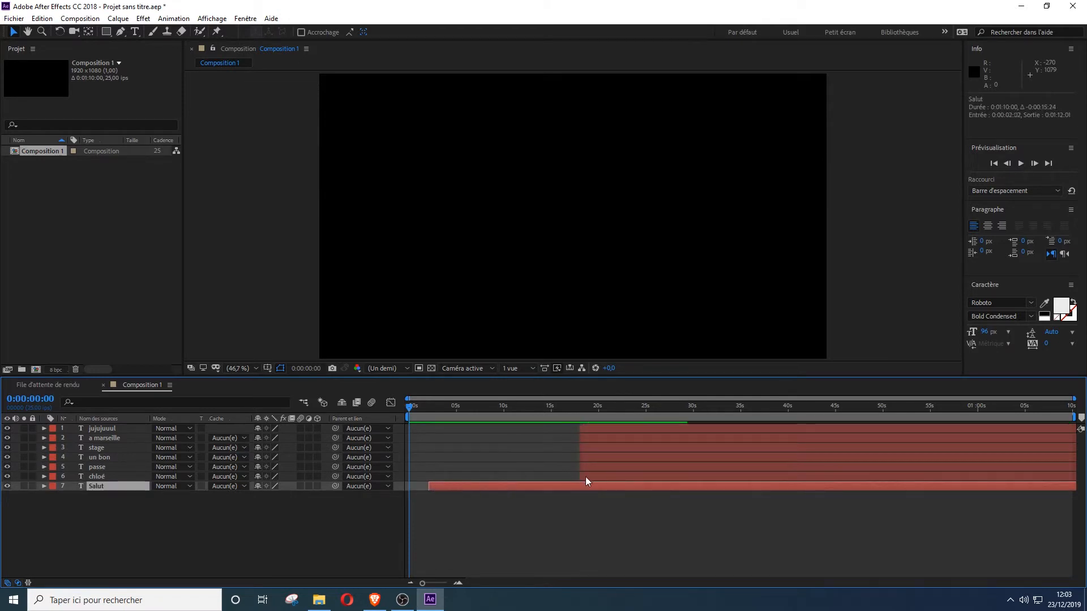
drag(587, 479, 452, 480)
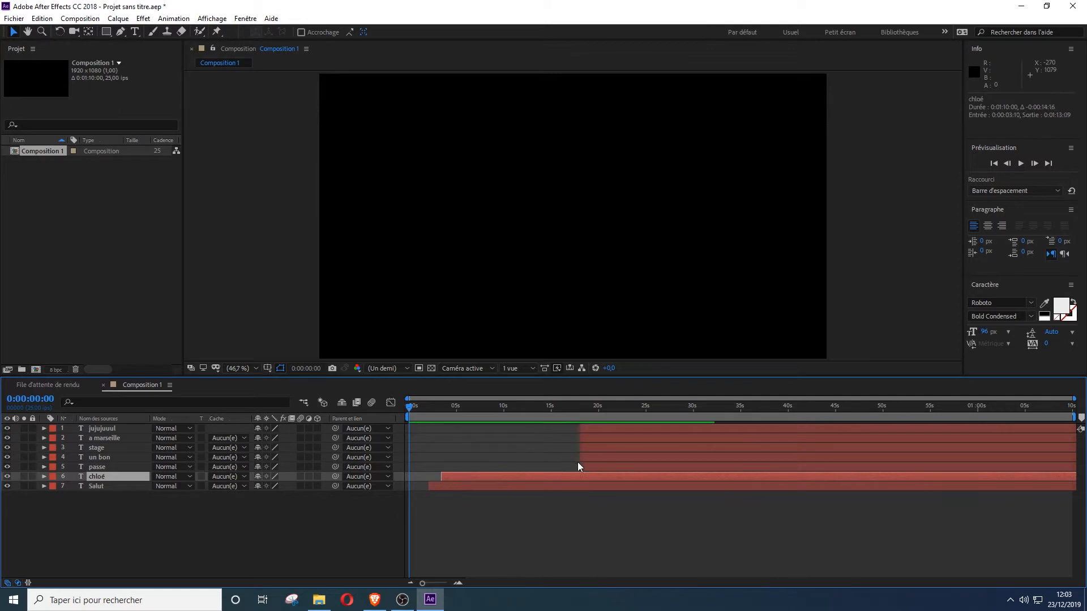
drag(578, 466, 469, 465)
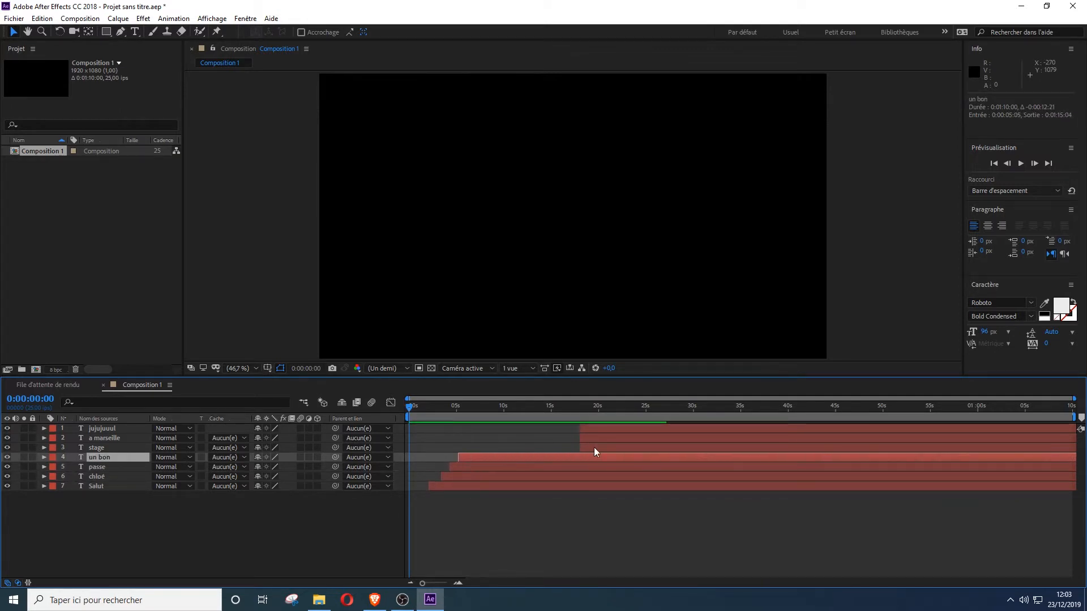
drag(593, 447, 488, 453)
drag(586, 440, 504, 440)
click(507, 514)
key(space)
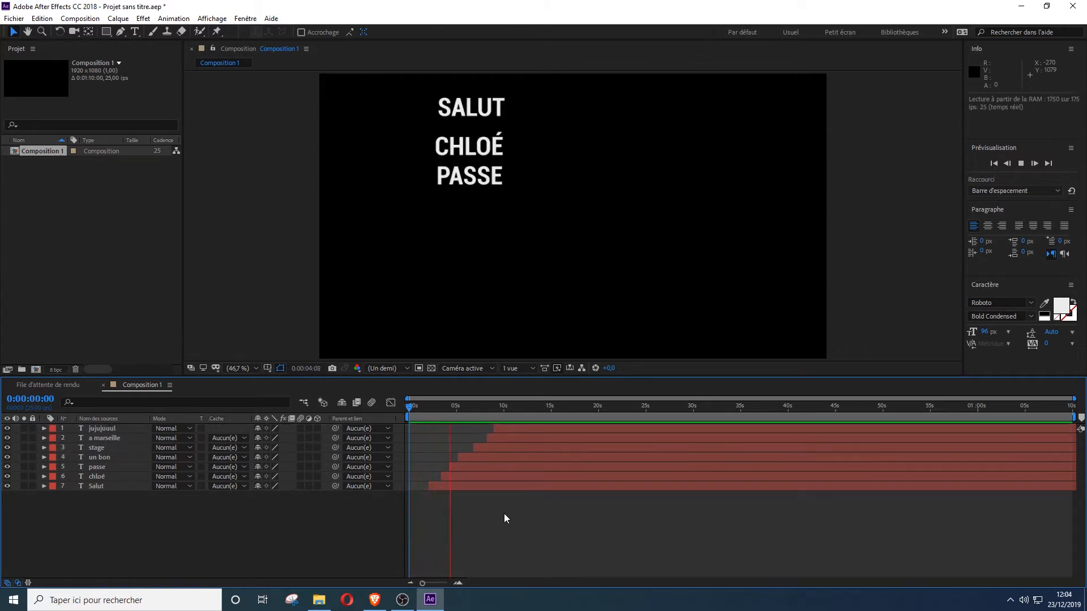
key(space)
Move the six layers above "Salut" earlier together so the first of them starts shortly after "Salut"
scroll(436, 496, up, 2)
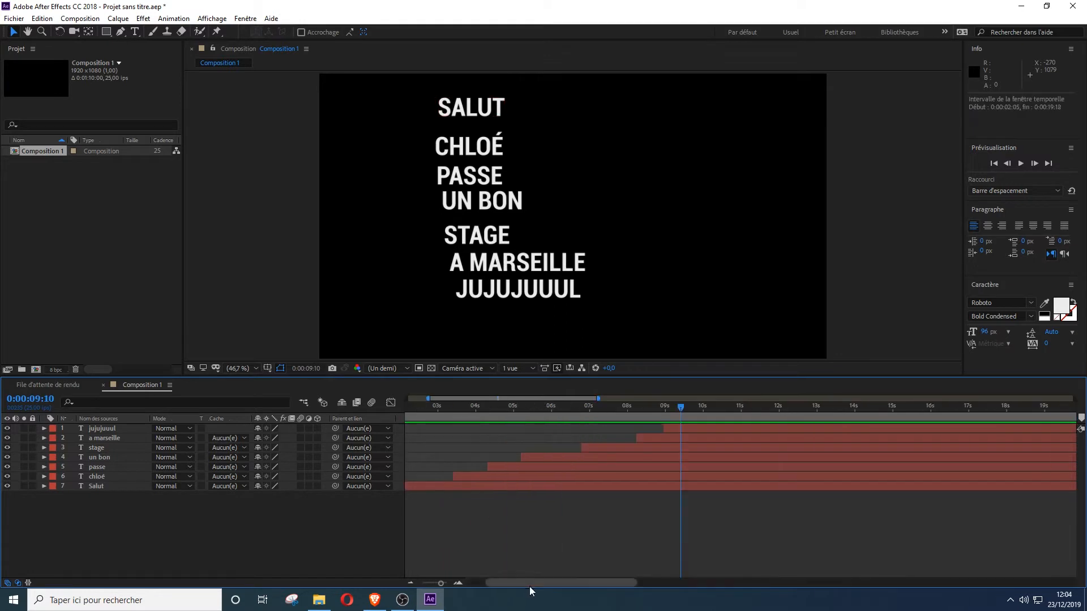
drag(529, 584, 514, 583)
click(122, 429)
shift+click(121, 476)
drag(548, 475, 500, 476)
scroll(454, 485, up, 2)
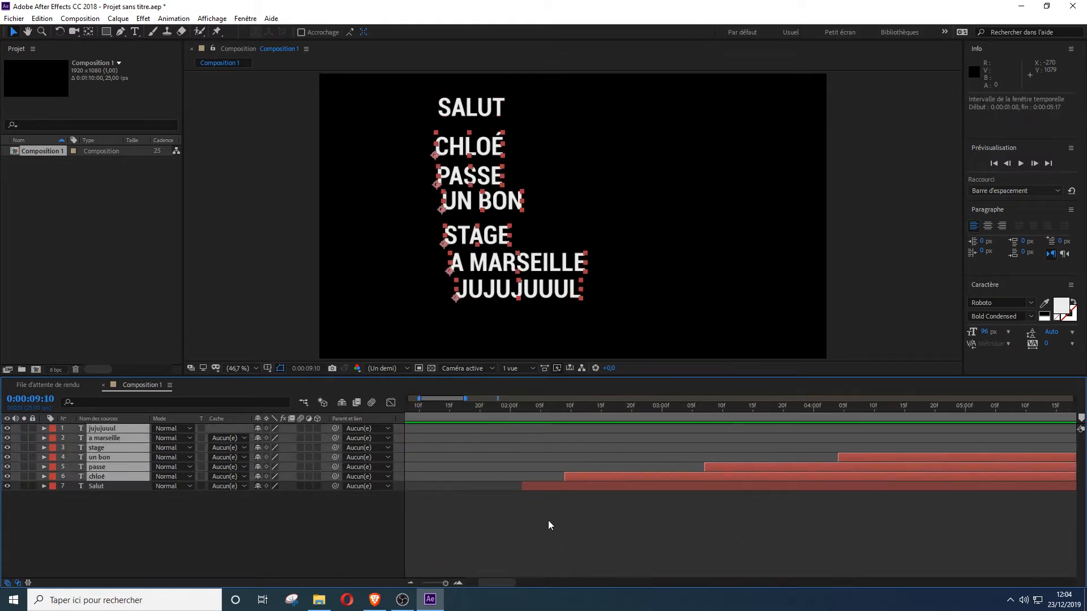
Tighten the stagger so the layers above "Salut" start in quick succession, with "stage" at 0:00:03:00 and "jujujuuul" at about 3.5 s, and preview
click(548, 521)
drag(579, 477, 572, 477)
drag(724, 468, 610, 467)
drag(849, 459, 631, 466)
scroll(631, 466, down, 1)
click(881, 447)
drag(882, 447, 661, 447)
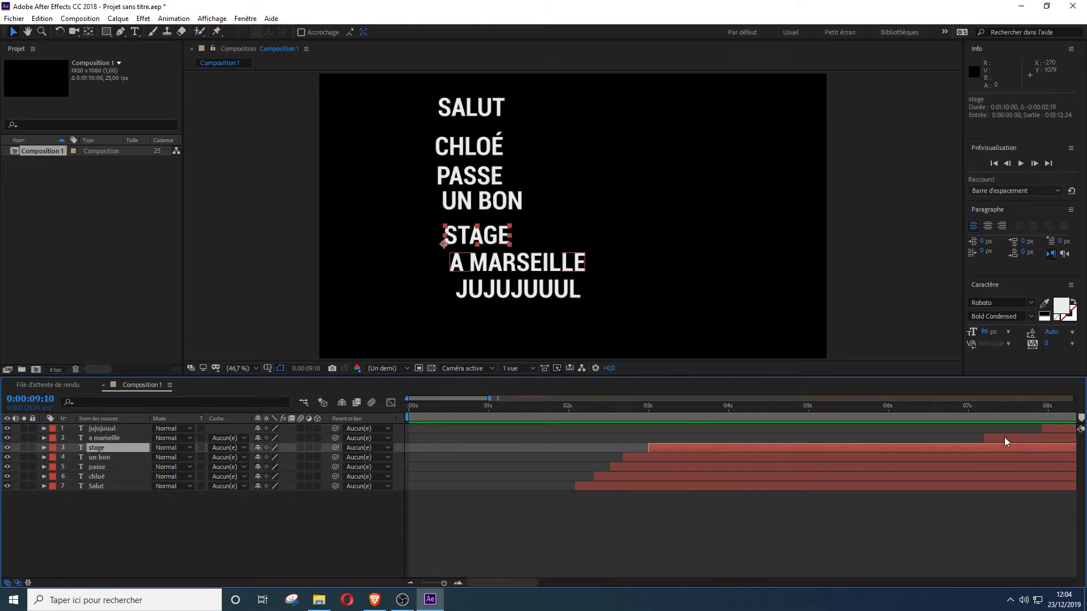
drag(991, 438, 675, 438)
drag(1048, 428, 693, 429)
key(space)
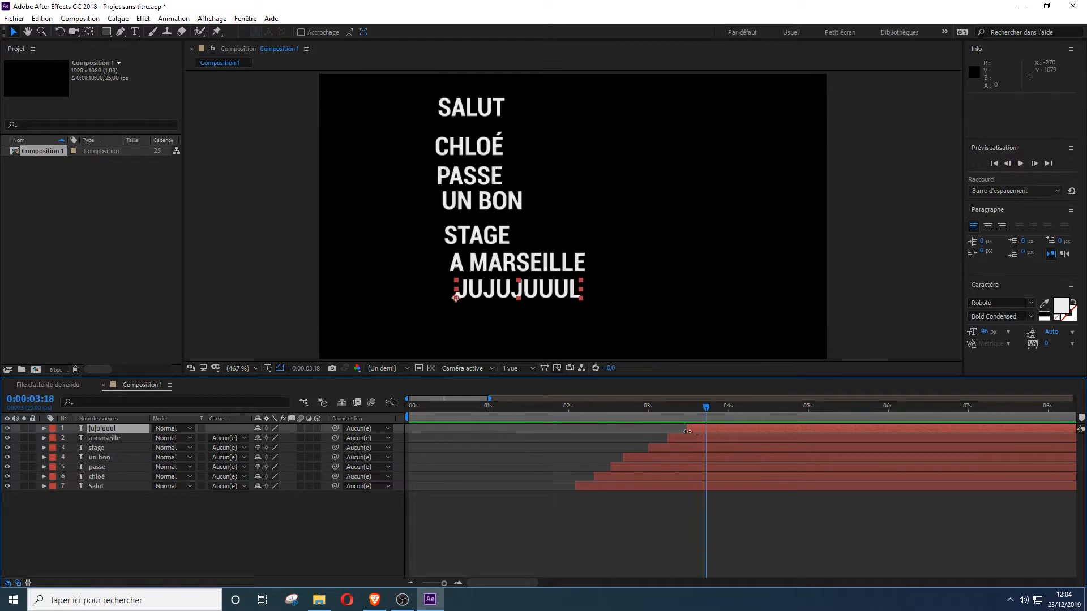
Spread the layers' start times slightly further apart, with "jujujuuul" starting at 0:00:03:19, and preview the word-by-word timing
drag(621, 476, 647, 457)
drag(672, 447, 554, 424)
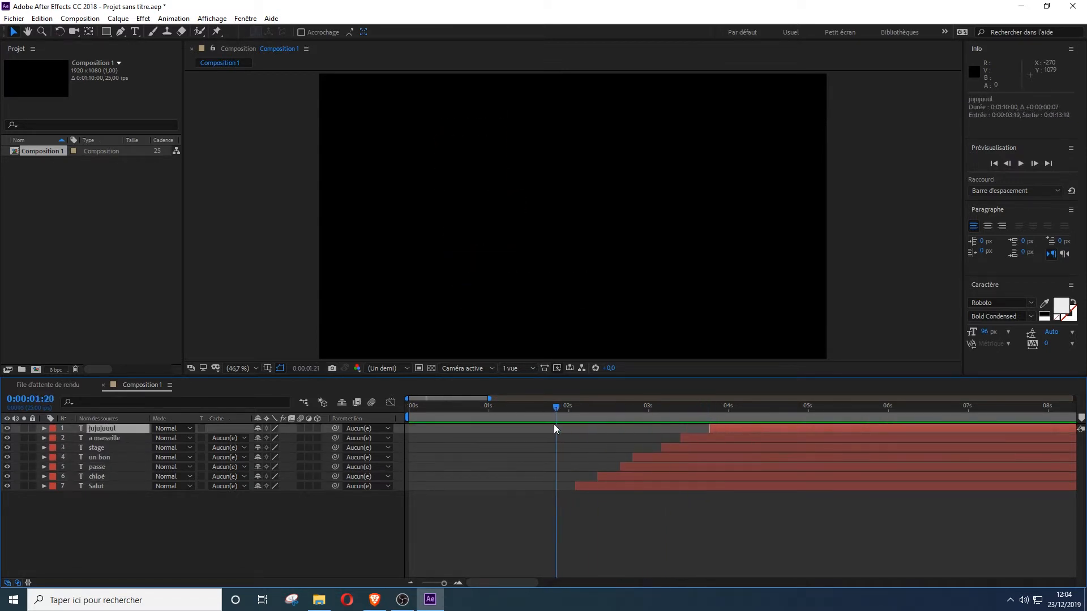
key(space)
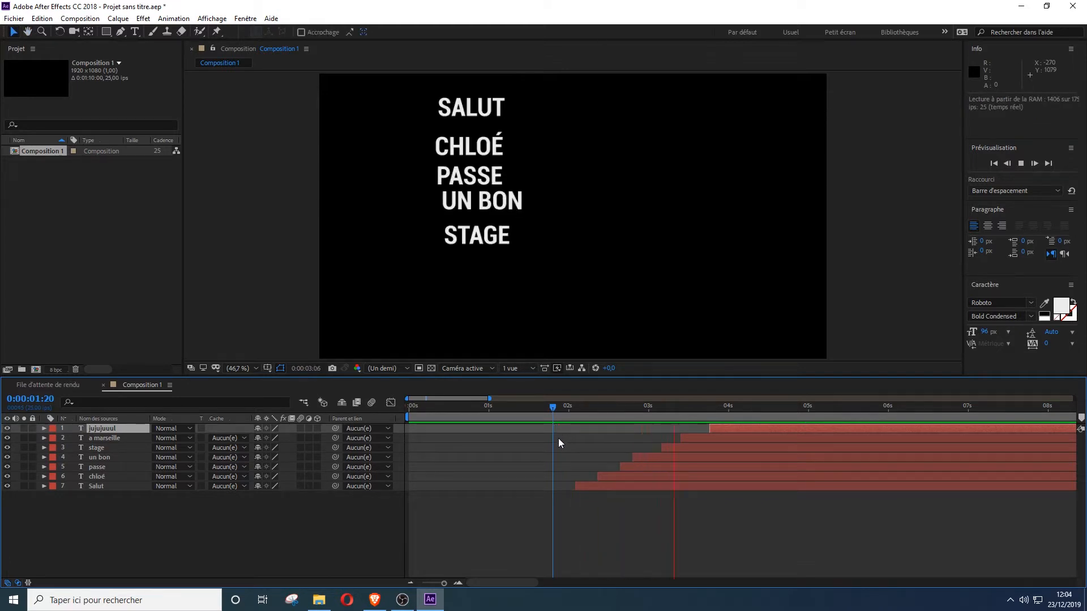
key(space)
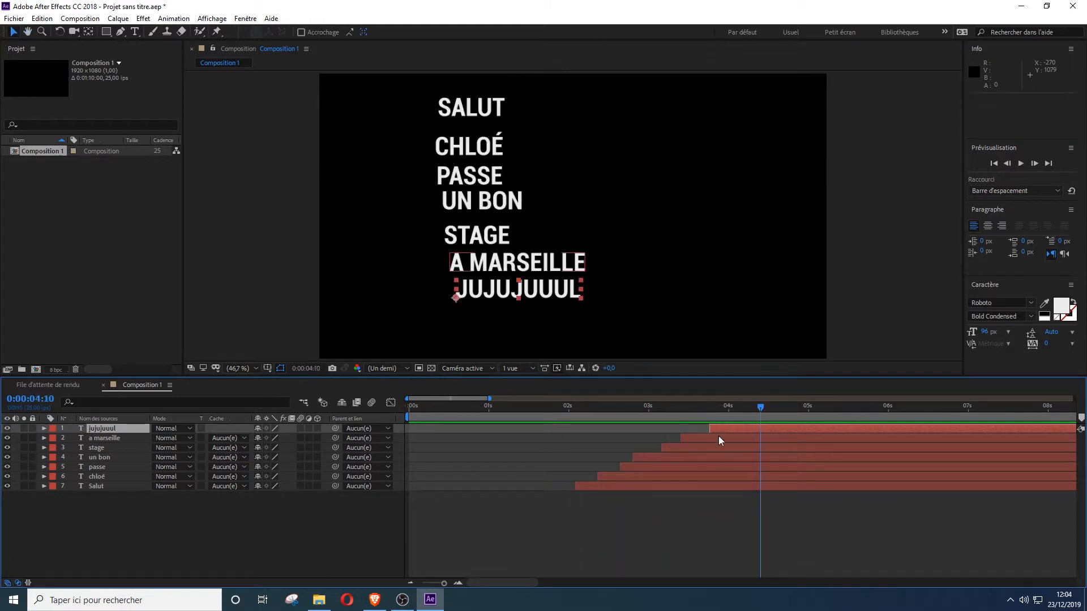
Precompose all seven text layers into a new composition named 1
click(287, 529)
click(100, 485)
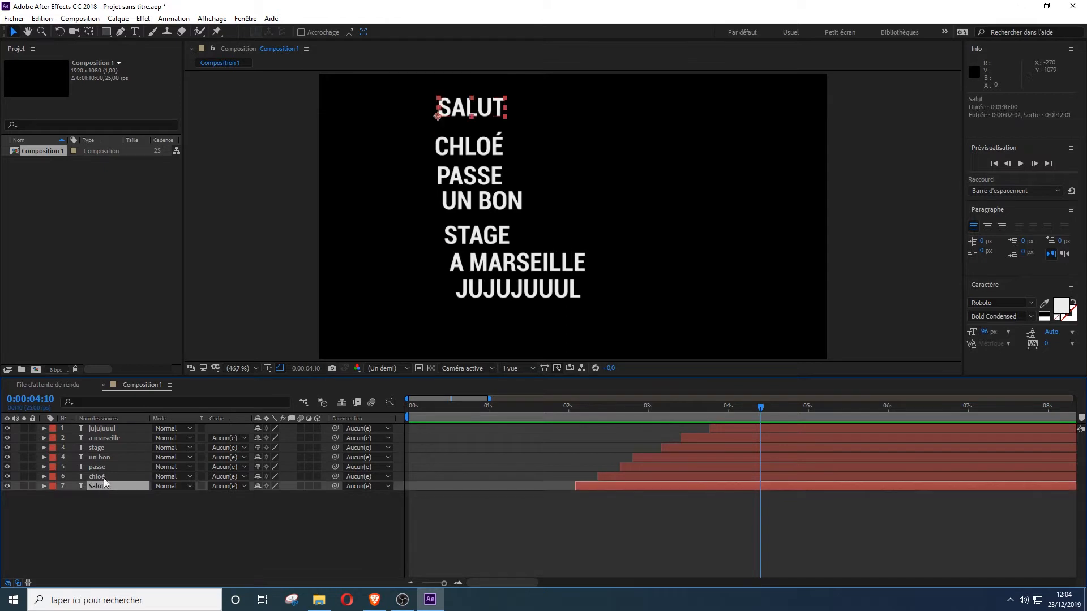
shift+click(124, 429)
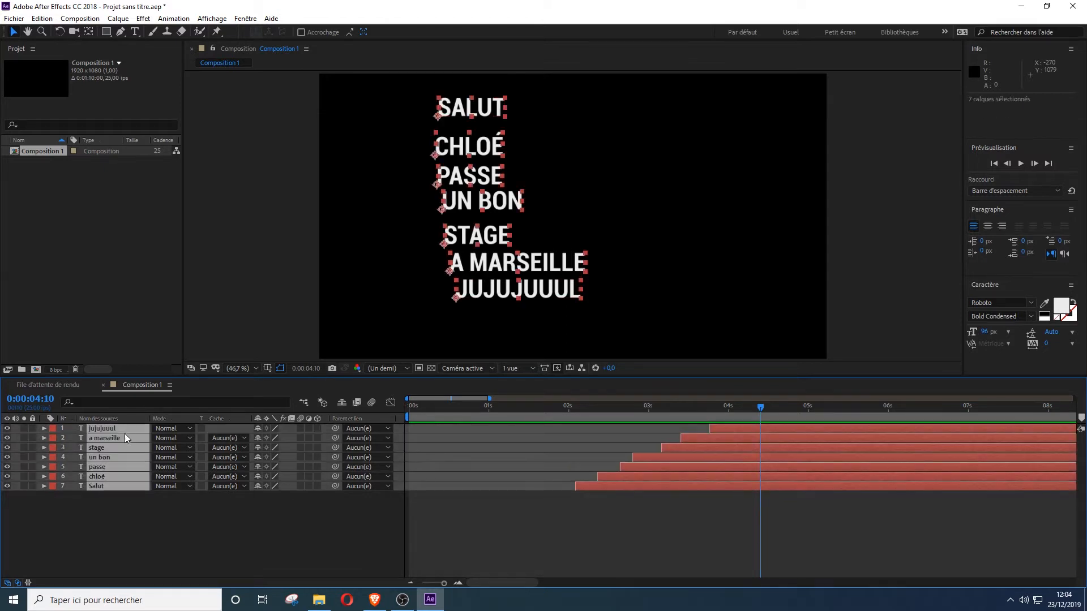
right_click(130, 450)
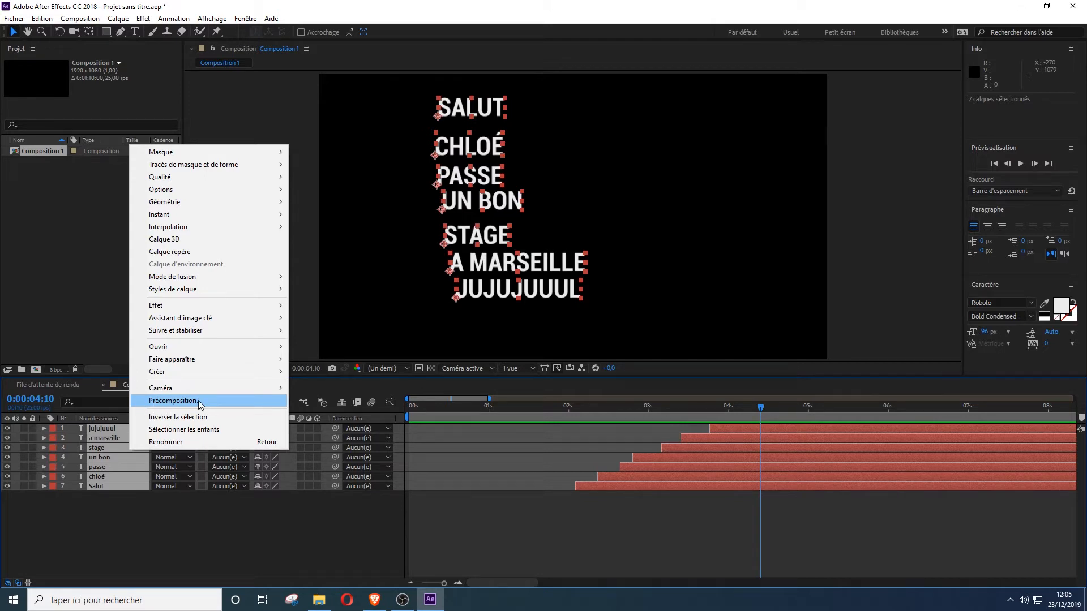
click(172, 400)
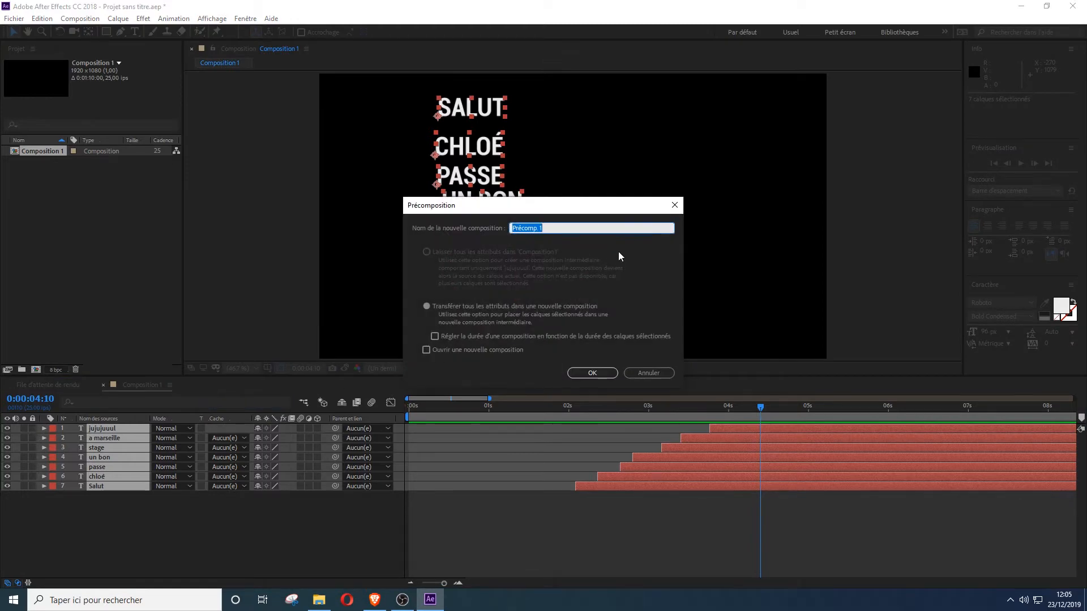
text(1)
click(592, 373)
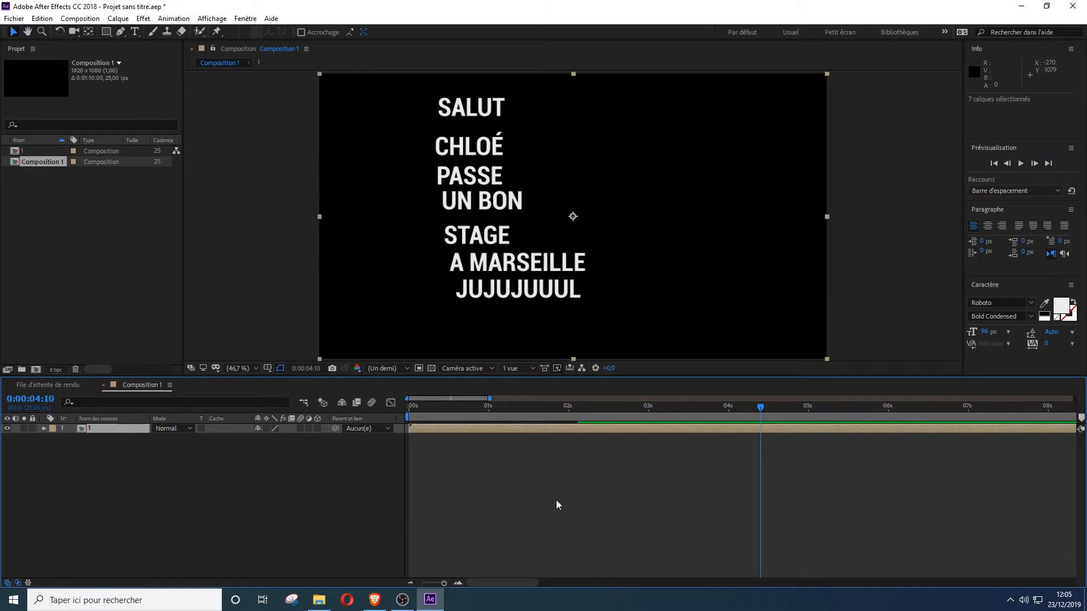
Trim the precomposed layer 1 to run from 0:00:01:05 to 0:00:04:11
scroll(556, 500, down, 5)
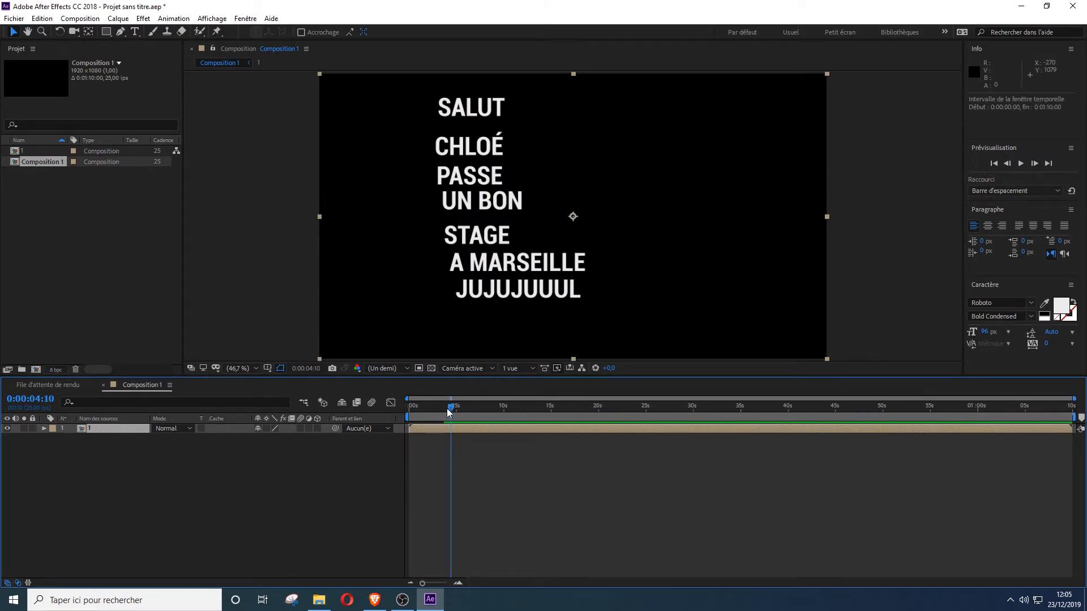
mouse_move(451, 409)
mouse_down()
mouse_move(426, 411)
mouse_move(412, 430)
mouse_move(443, 410)
mouse_up()
drag(1070, 429, 449, 451)
click(262, 460)
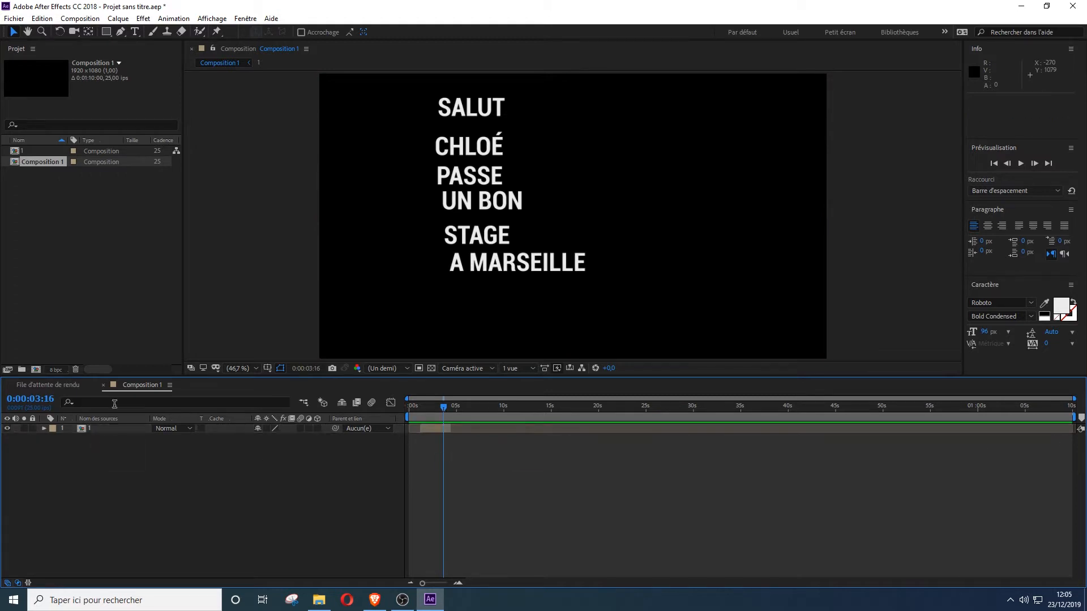
Open the precomposition 1 to view its text layers and return to Composition 1
double_click(91, 430)
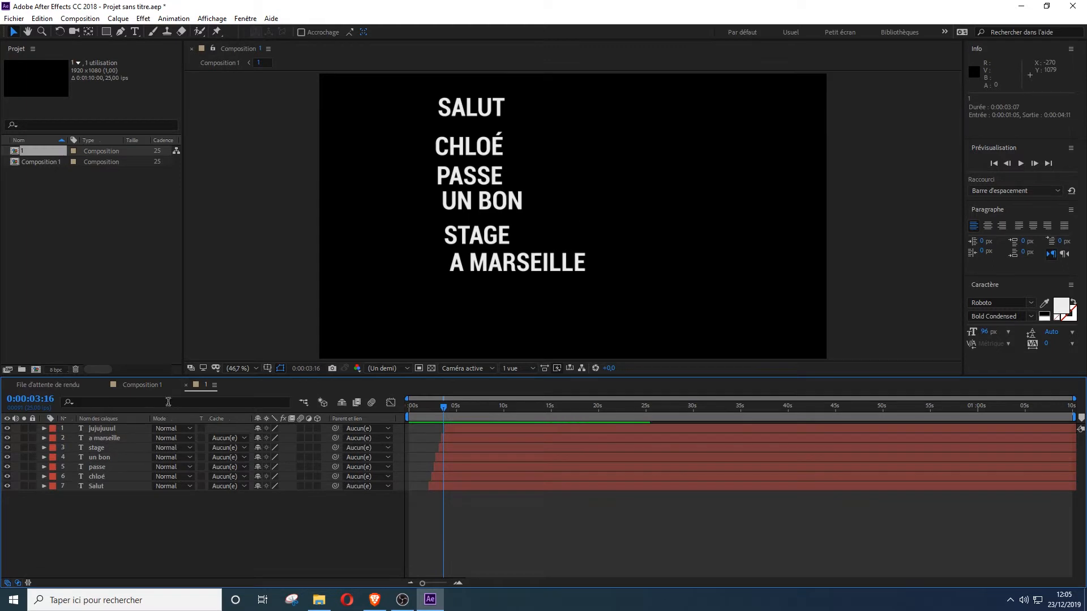
click(144, 384)
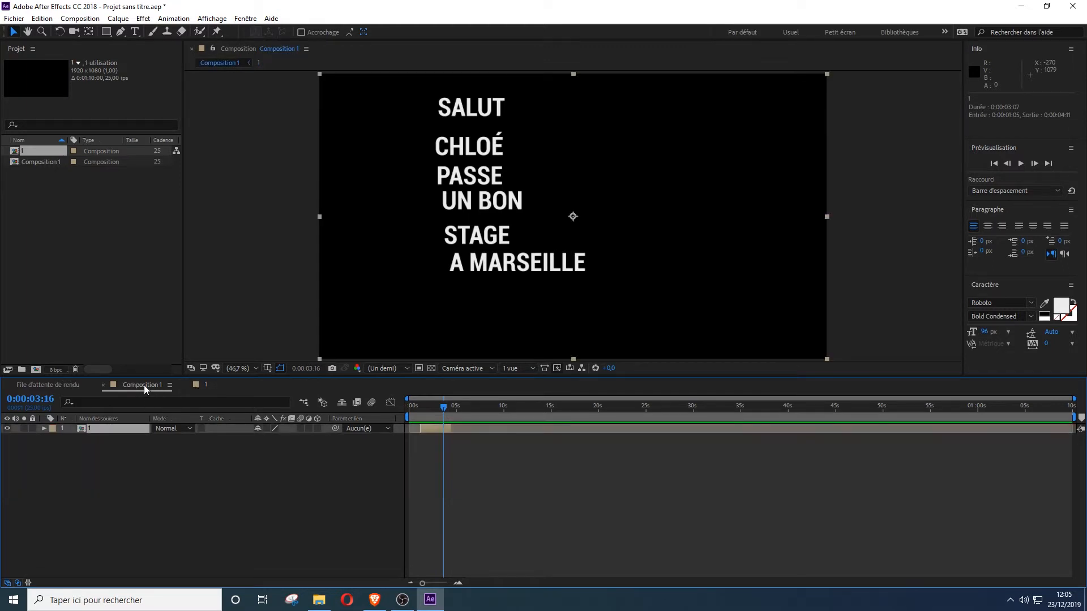
Open precomposition 1 and inspect the Salut layer's transform properties at 0:00:02:02
click(202, 386)
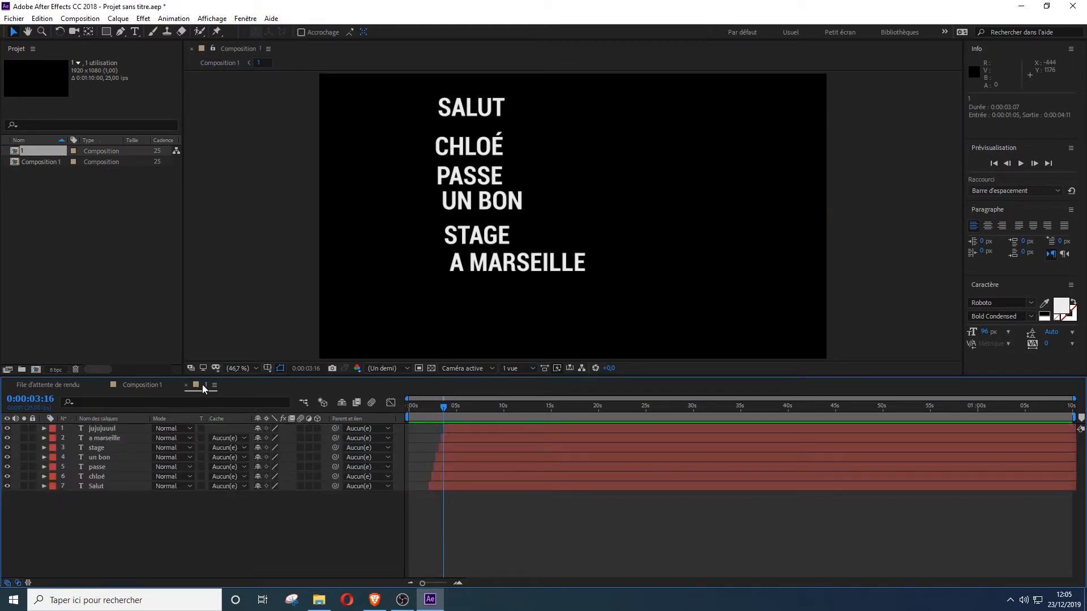
scroll(434, 430, up, 4)
drag(758, 411, 501, 409)
click(45, 487)
click(54, 506)
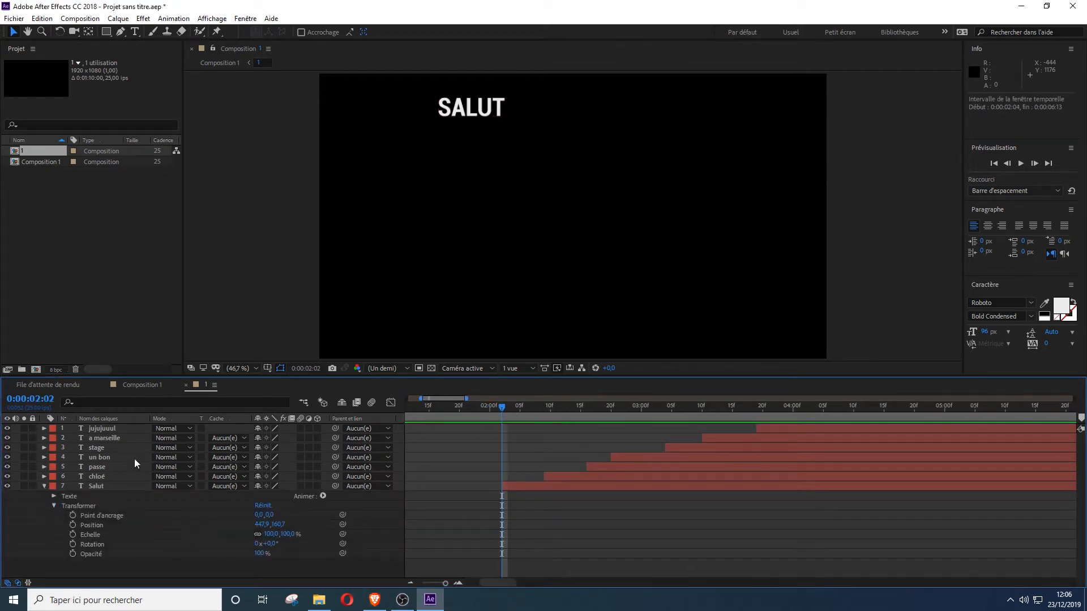
click(44, 487)
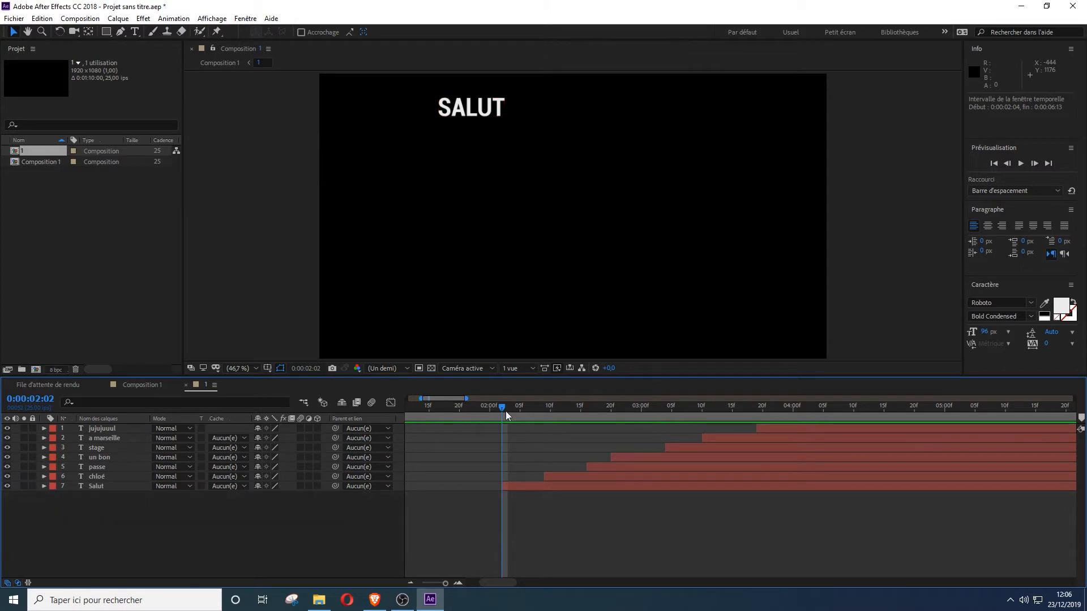
At 0:00:03:24, enlarge the SALUT text to several times its size and place it across the upper part of the frame
drag(504, 406, 787, 413)
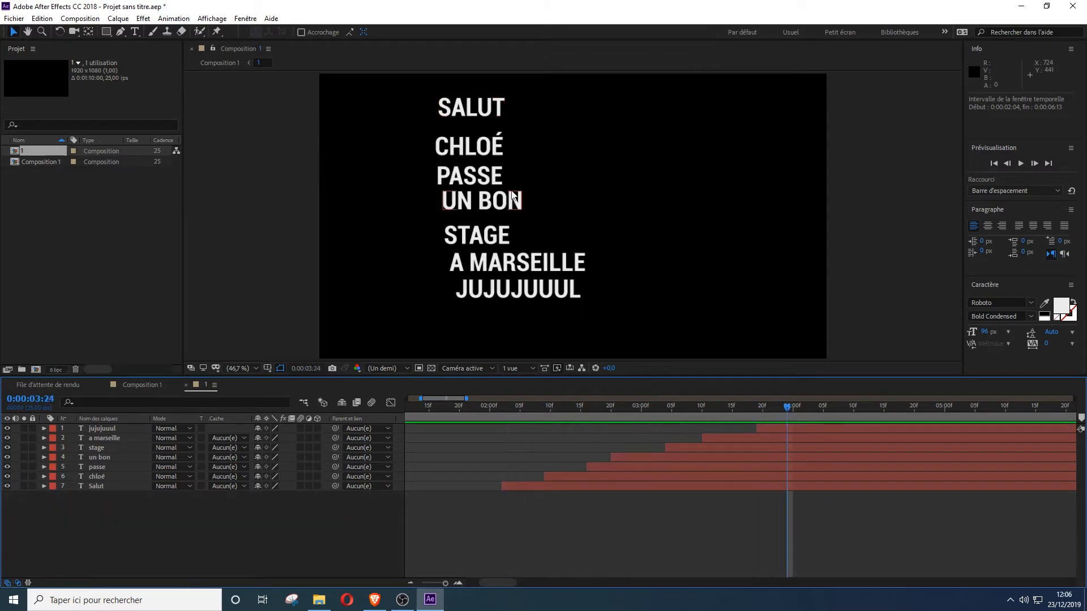
click(506, 117)
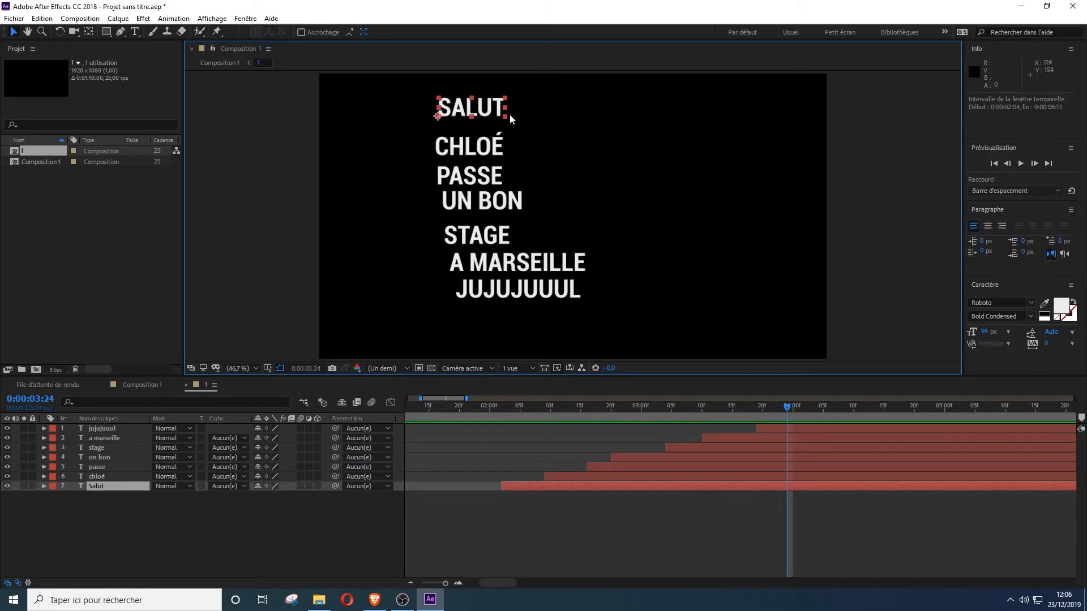
drag(504, 115, 711, 195)
drag(569, 102, 576, 158)
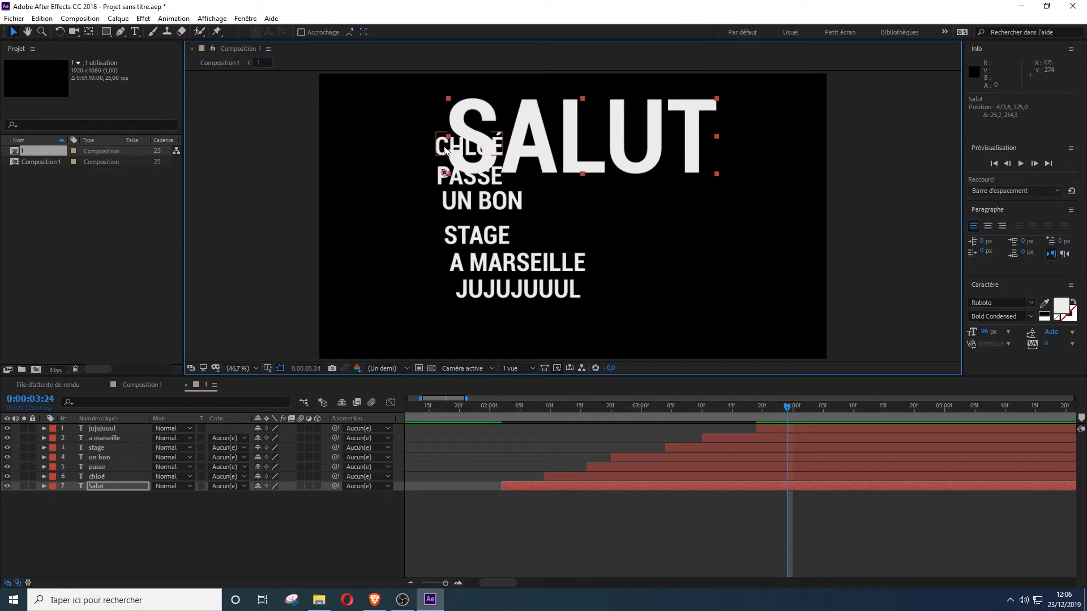
Spread the six smaller words over the free area below SALUT, keeping the first name directly beneath it
drag(446, 150, 564, 195)
drag(459, 208, 365, 229)
drag(498, 237, 668, 236)
drag(553, 264, 749, 319)
drag(538, 290, 469, 325)
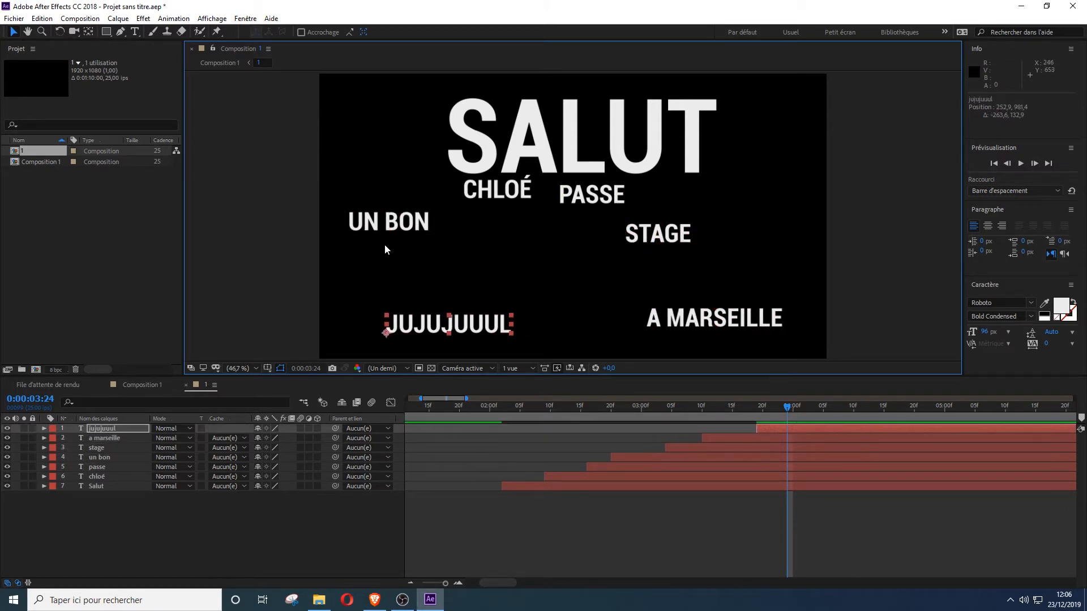
drag(422, 222, 421, 274)
drag(566, 194, 538, 301)
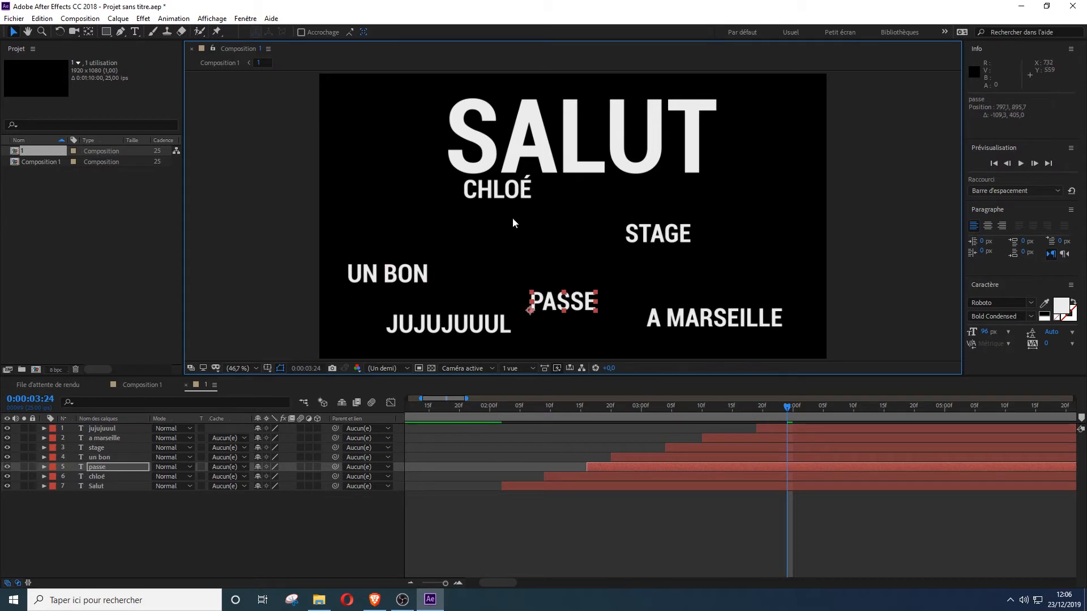
drag(509, 194, 499, 198)
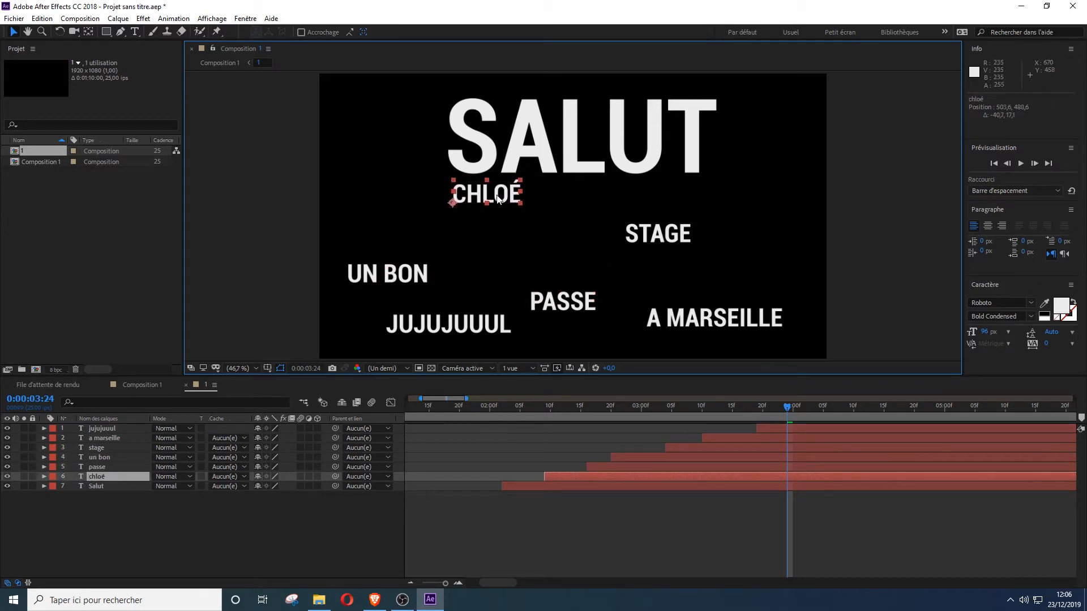
drag(671, 233, 691, 270)
Enlarge the first name under SALUT and stack PASSE and UN BON beside it
click(507, 196)
click(525, 204)
click(504, 196)
drag(521, 202, 570, 205)
drag(524, 187, 516, 202)
drag(575, 305, 615, 193)
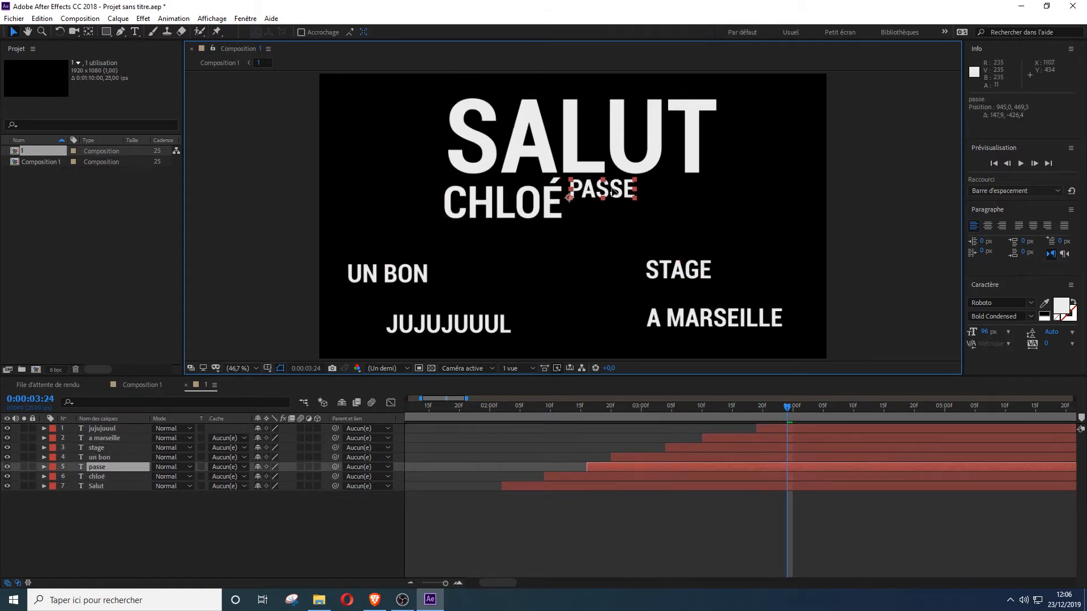
drag(390, 274, 605, 215)
Rotate the STAGE text by -90° and move it below SALUT, beside UN BON
drag(685, 271, 639, 143)
click(60, 33)
click(13, 33)
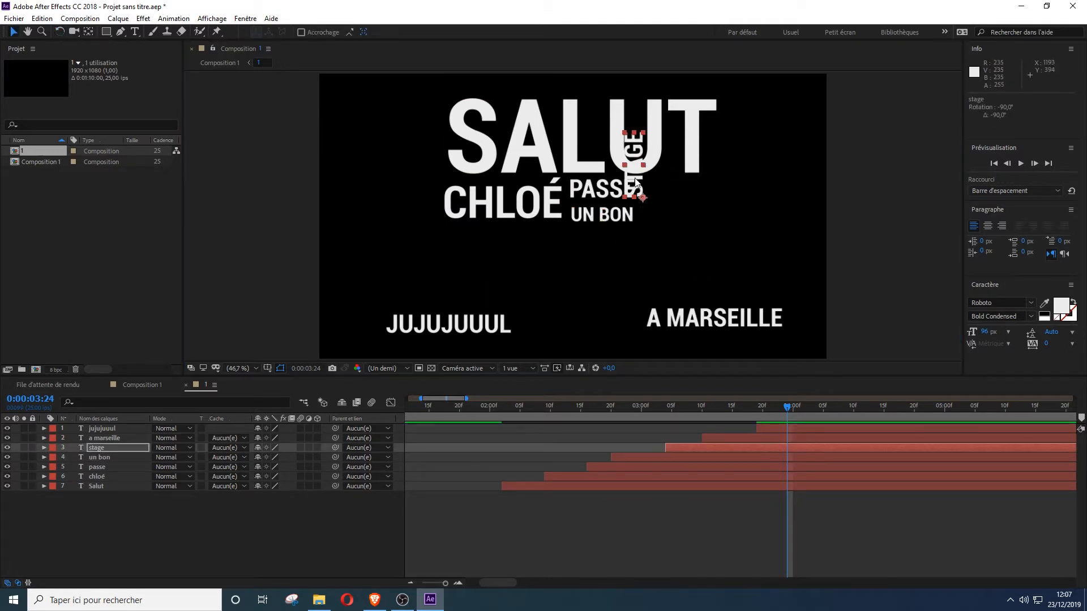
drag(637, 182, 649, 236)
Turn A MARSEILLE vertical, shrink it and place it beneath the T of SALUT, and move JUJUJUUUL below the first name
click(570, 315)
drag(691, 315, 631, 198)
click(60, 32)
click(14, 32)
drag(621, 154, 662, 177)
click(657, 90)
click(671, 101)
click(609, 287)
drag(475, 325, 529, 301)
drag(418, 246, 651, 235)
Scale the vertical STAGE text to about 113% and align it beneath SALUT alongside A MARSEILLE
click(661, 205)
drag(658, 207, 709, 247)
drag(647, 206, 693, 210)
drag(686, 228, 677, 241)
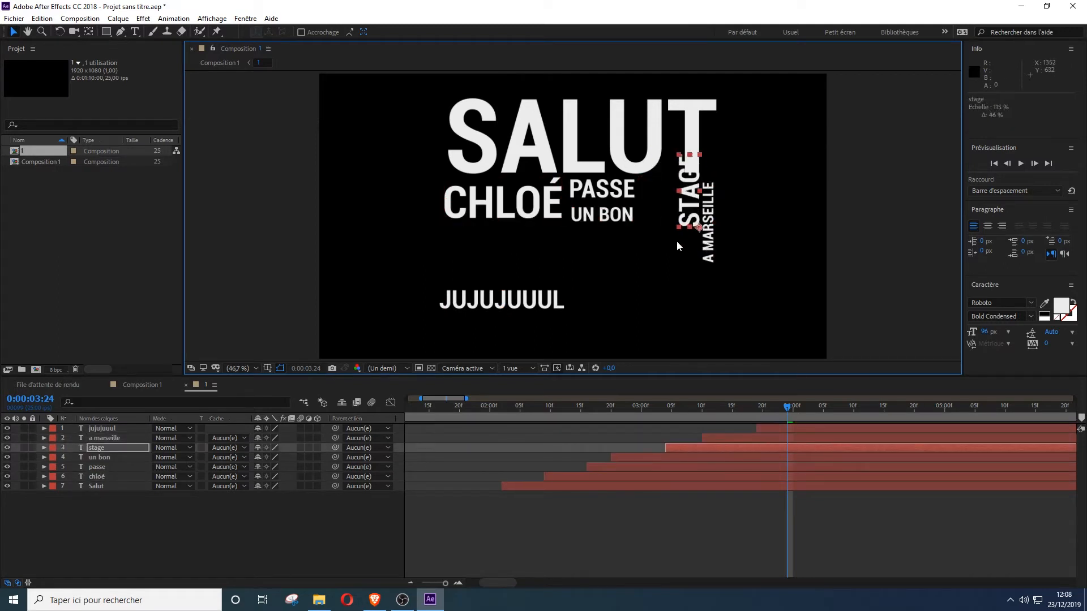
drag(690, 204, 687, 234)
Enlarge PASSE and UN BON and move UN BON lower, next to the foot of the vertical STAGE text
drag(616, 217, 649, 254)
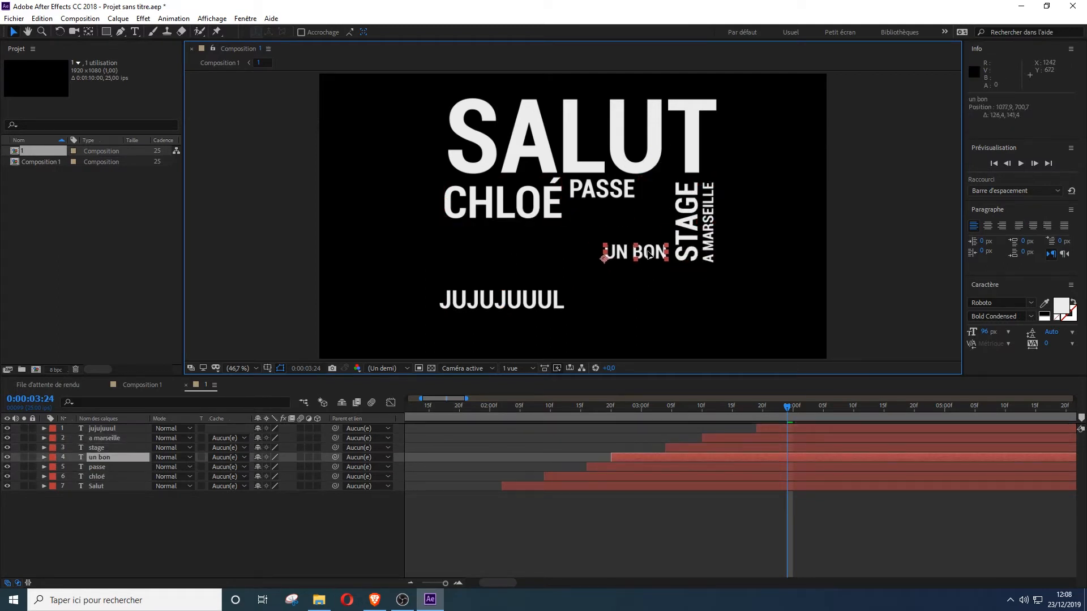
click(620, 191)
mouse_move(634, 198)
mouse_down()
mouse_move(661, 205)
mouse_move(640, 199)
mouse_up()
click(645, 252)
drag(667, 259, 710, 264)
drag(660, 249, 619, 252)
click(588, 195)
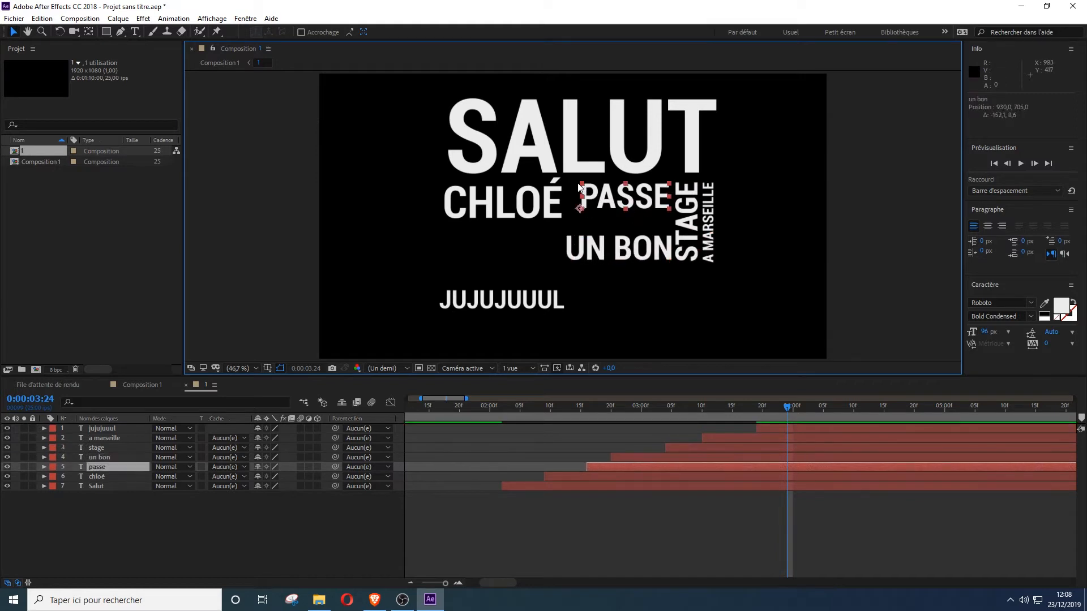
Resize and align PASSE and UN BON as a stacked block against STAGE, shifting the first name aside to make room
drag(581, 184, 578, 169)
drag(593, 185, 546, 199)
click(601, 243)
drag(567, 236, 565, 227)
drag(600, 243, 560, 244)
drag(501, 209, 461, 215)
click(566, 244)
drag(528, 227, 576, 243)
Fit the first name snugly between the start of SALUT and PASSE, fine-tuning the neighbouring words' size and position
drag(481, 207, 581, 191)
drag(534, 236, 512, 222)
click(526, 169)
mouse_move(533, 184)
mouse_down()
mouse_move(459, 208)
mouse_move(538, 186)
mouse_up()
click(542, 192)
drag(548, 198, 553, 198)
drag(436, 232, 512, 201)
Enlarge SALUT and shift it so that it spans the full width of the words beneath it
click(487, 163)
drag(447, 99, 449, 86)
drag(516, 139, 481, 141)
Enlarge JUJUJUUUL, fit it beneath UN BON and the vertical words, and preview the word sequence from 0:00:01:24
drag(522, 301, 794, 260)
drag(694, 278, 623, 288)
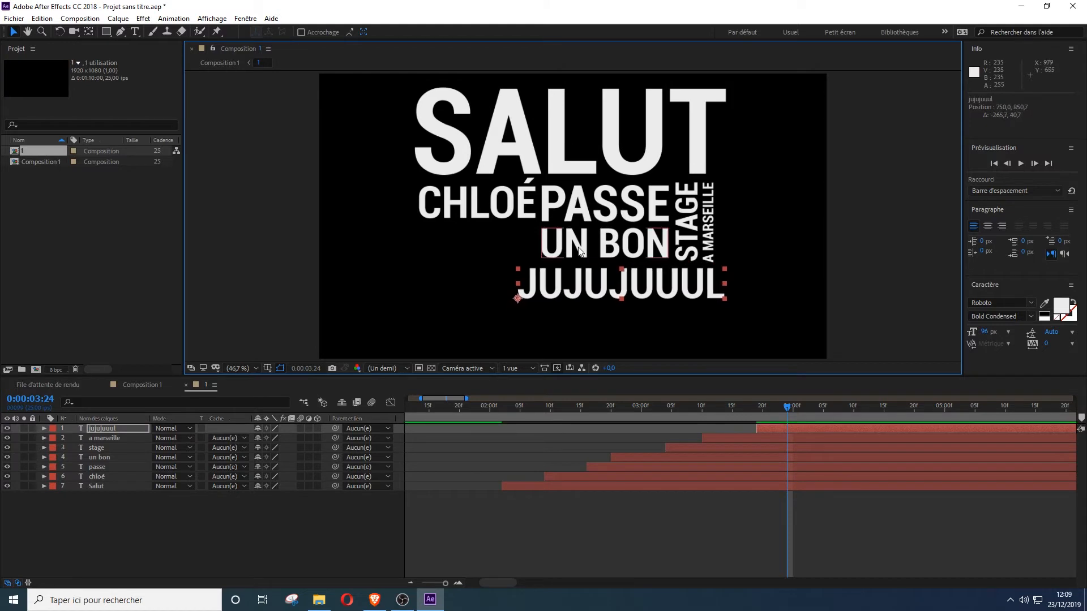
drag(579, 249, 577, 252)
click(622, 283)
drag(725, 269, 697, 272)
drag(645, 286, 667, 282)
click(752, 198)
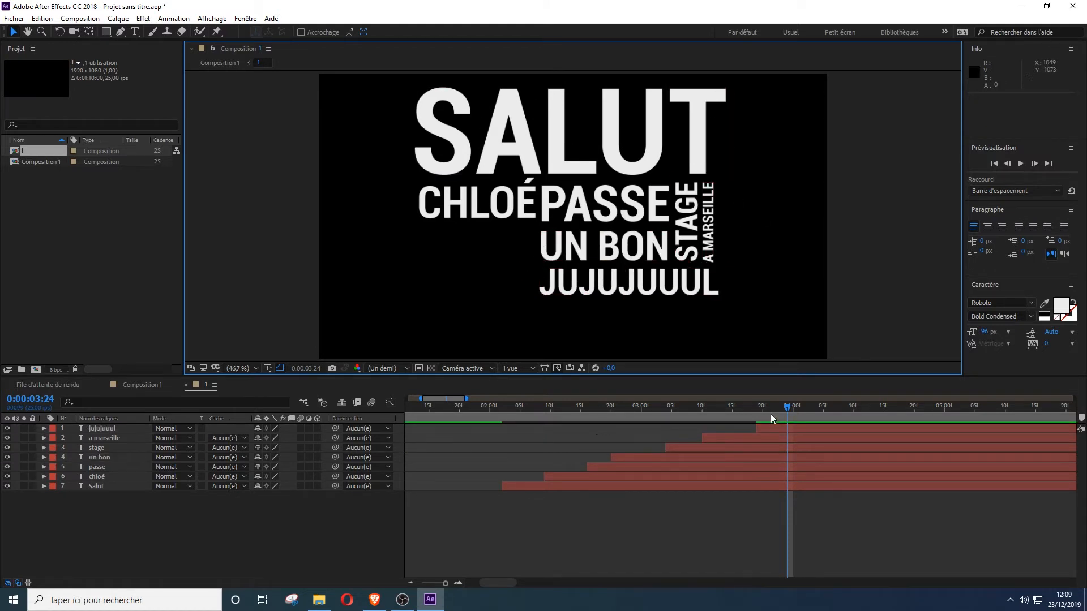
drag(787, 411, 481, 428)
key(space)
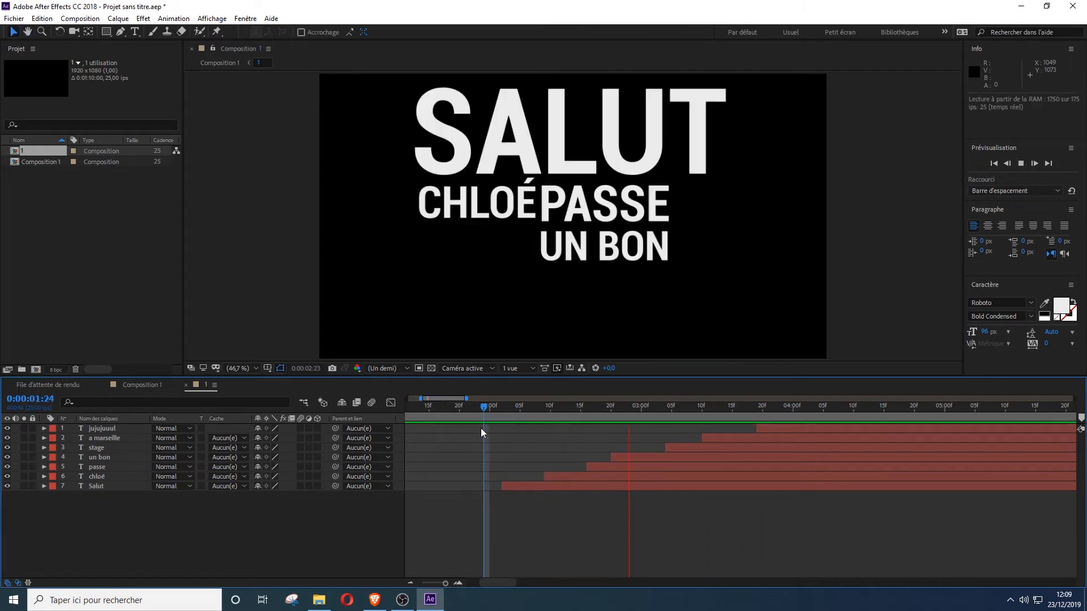
Add an opacity keyframe of 0% to the Salut layer at 0:00:02:02
drag(823, 409, 501, 470)
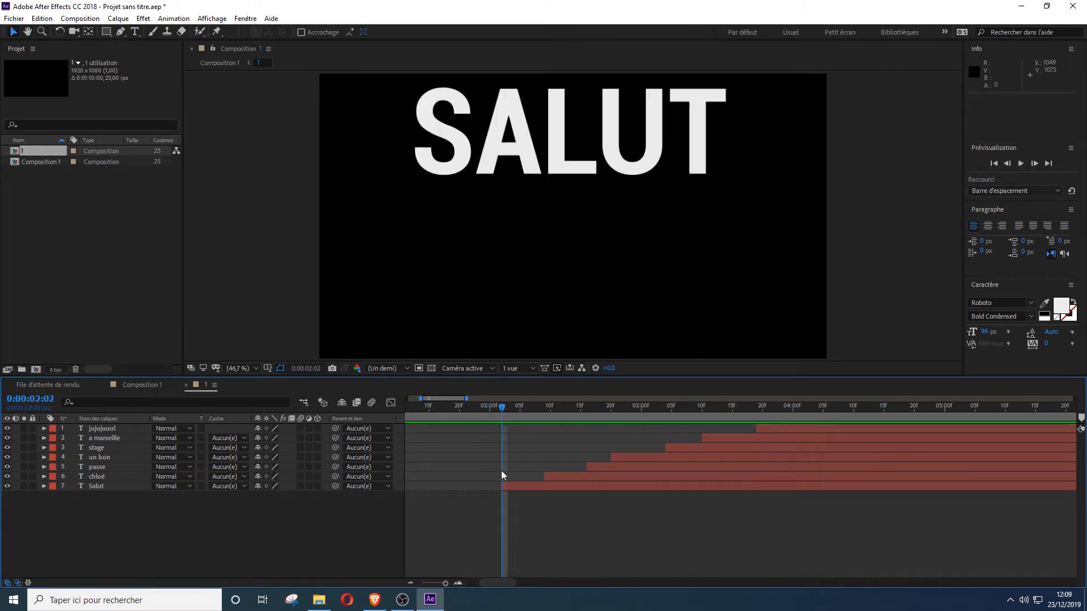
click(505, 486)
click(44, 485)
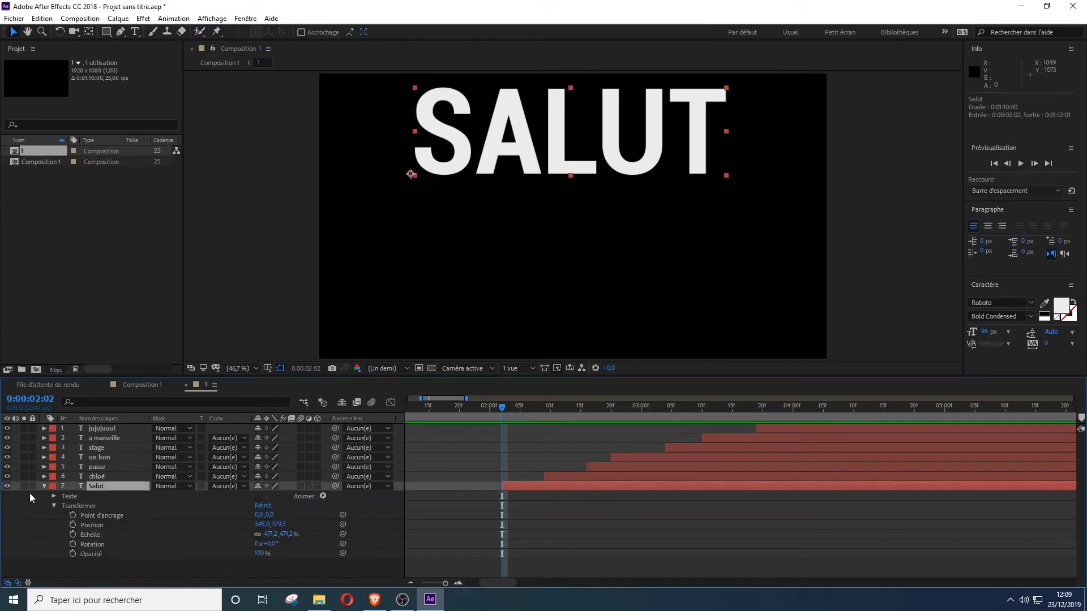
click(72, 553)
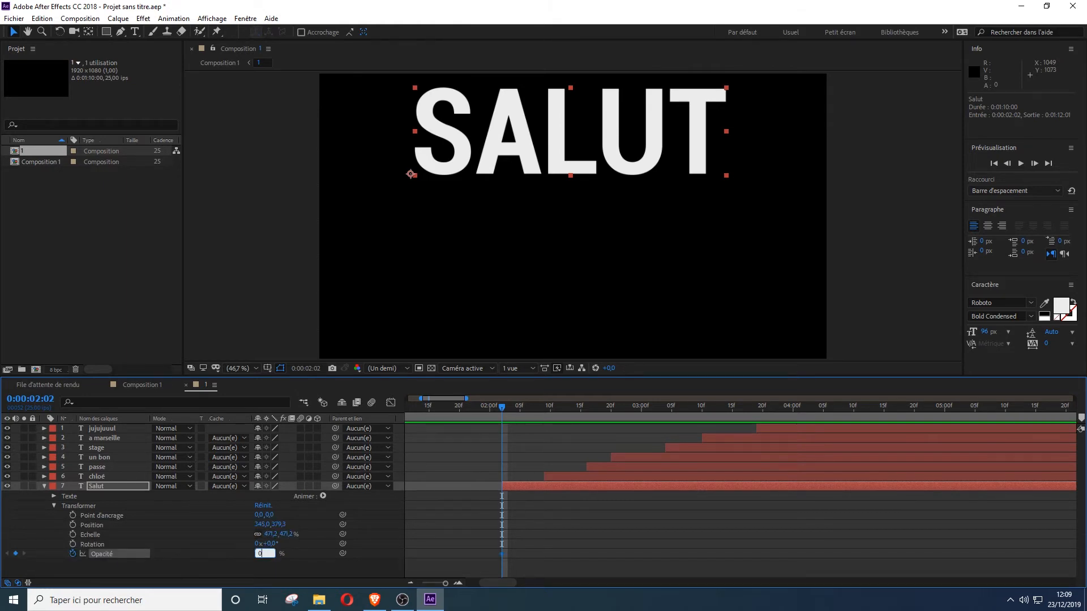
text(0)
key(Return)
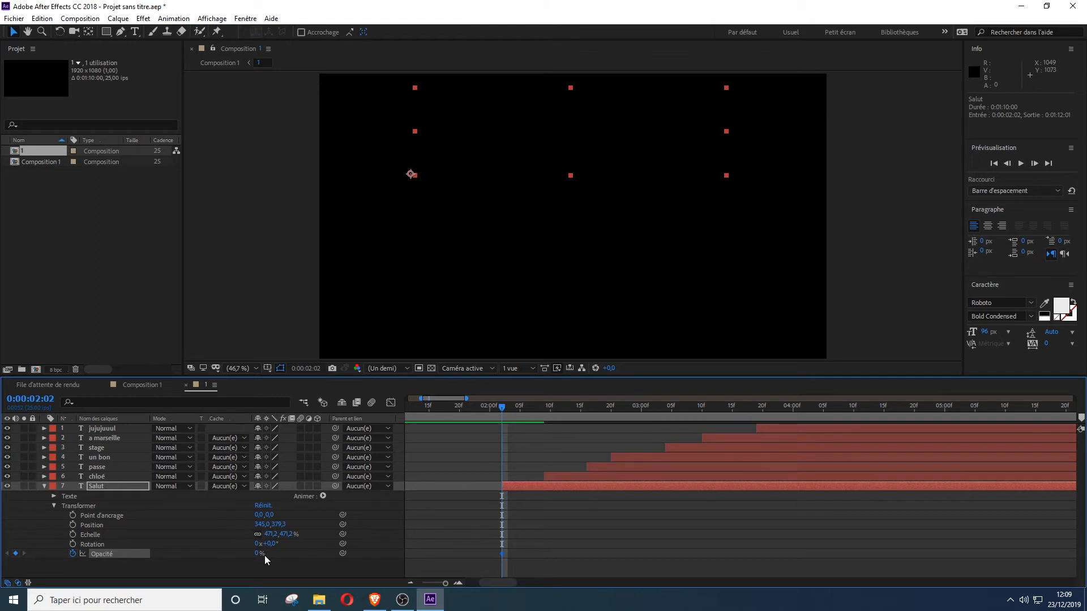
Set the Salut layer's opacity to 100% at 0:00:02:06 to complete its fade-in
key(Page_Down)
key(Page_Down)
key(Page_Down)
key(Page_Down)
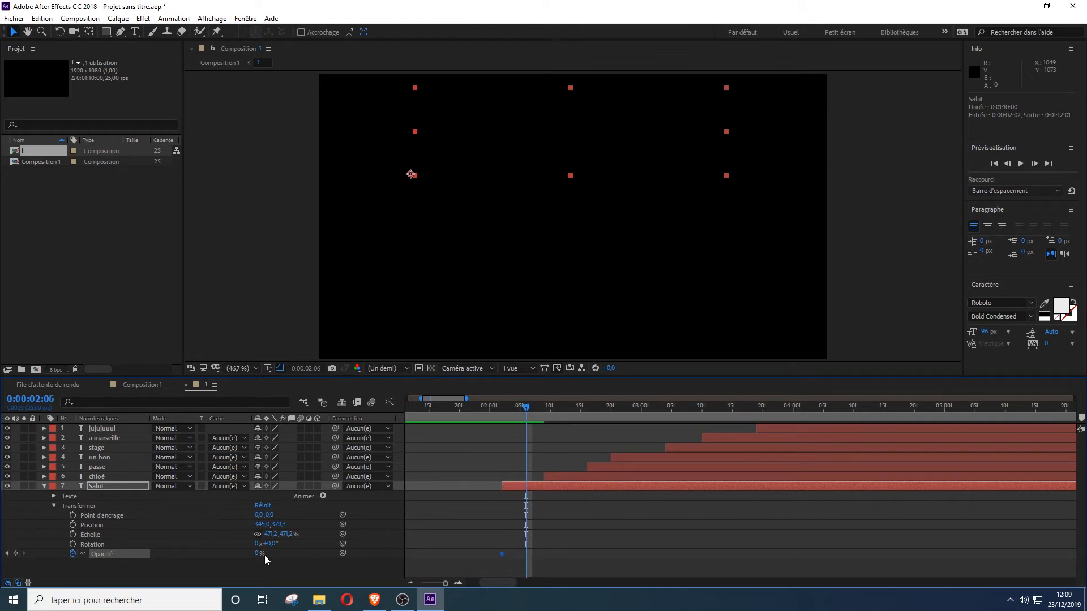
click(258, 554)
text(100)
key(Return)
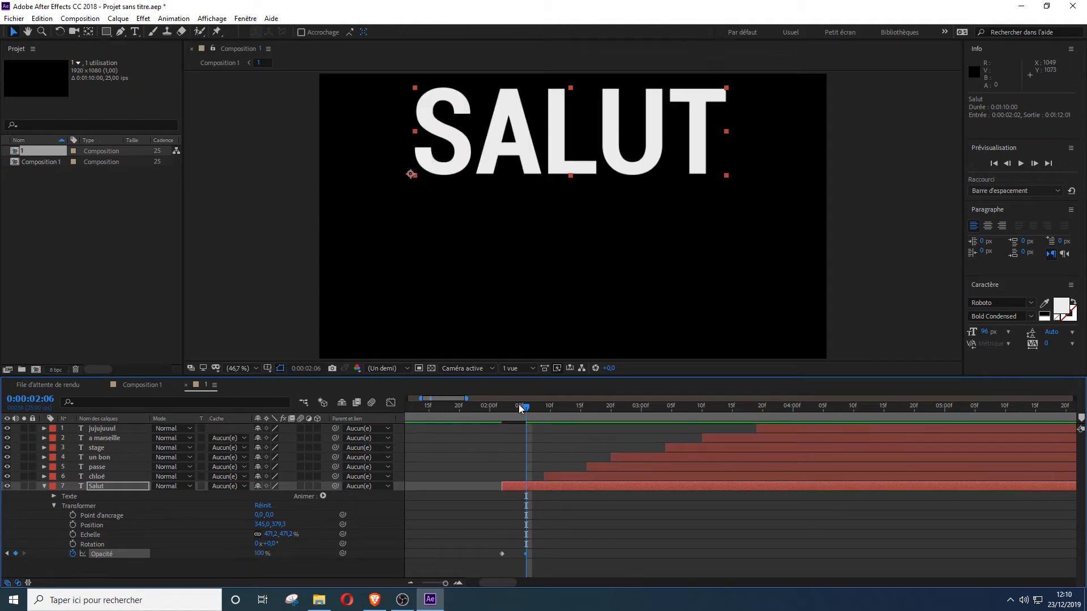
Add Position keyframes to layer 6, the first name, at 0:00:02:09 and 0:00:02:13
drag(518, 405, 544, 407)
click(45, 486)
click(44, 477)
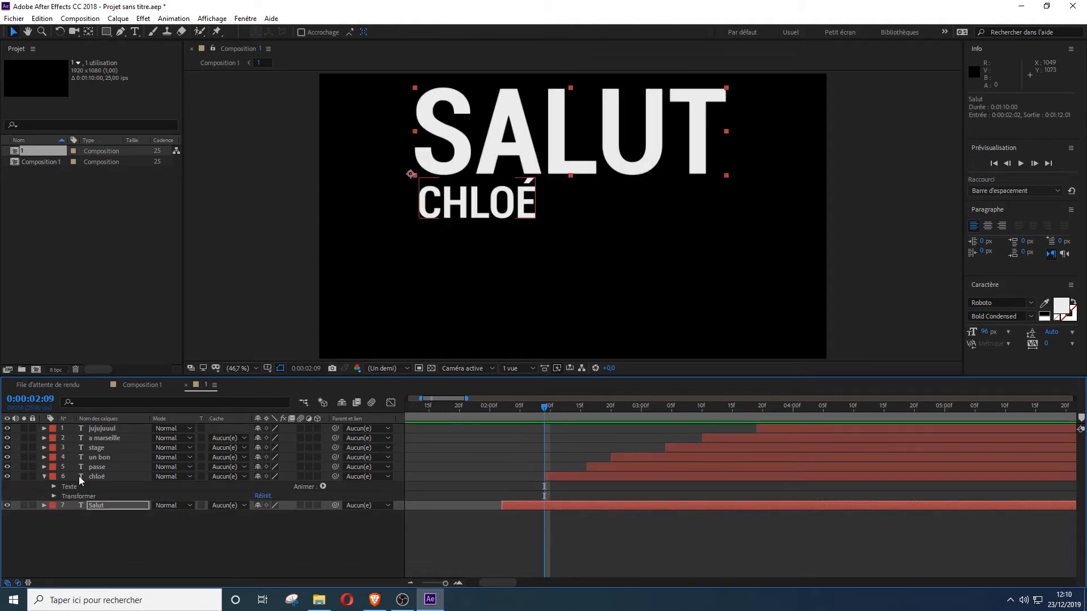
click(54, 496)
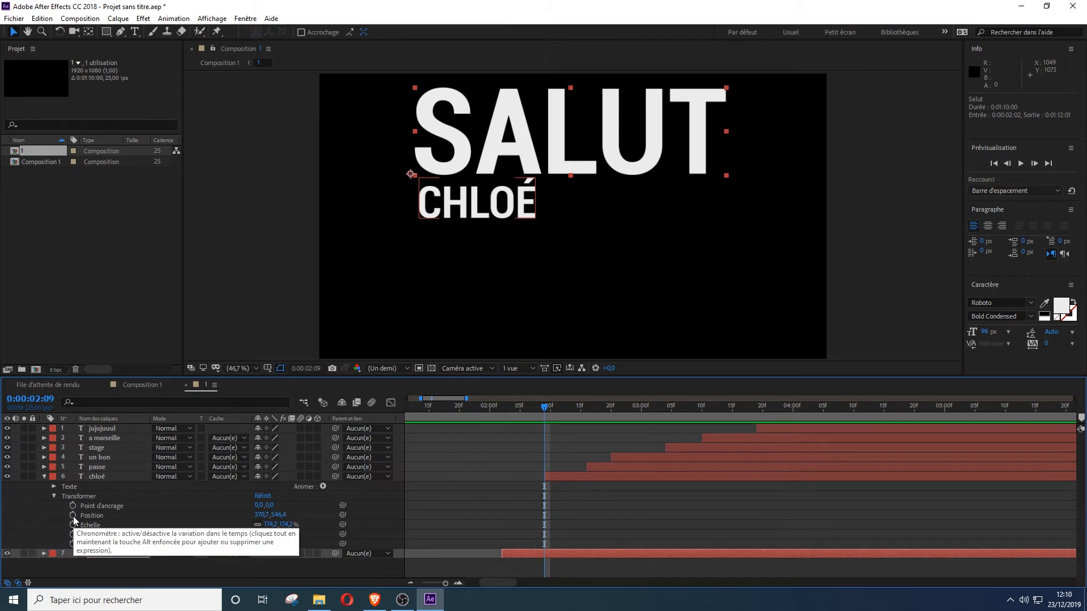
click(72, 516)
key(Page_Down)
key(Page_Down)
key(Page_Down)
key(Page_Down)
click(15, 515)
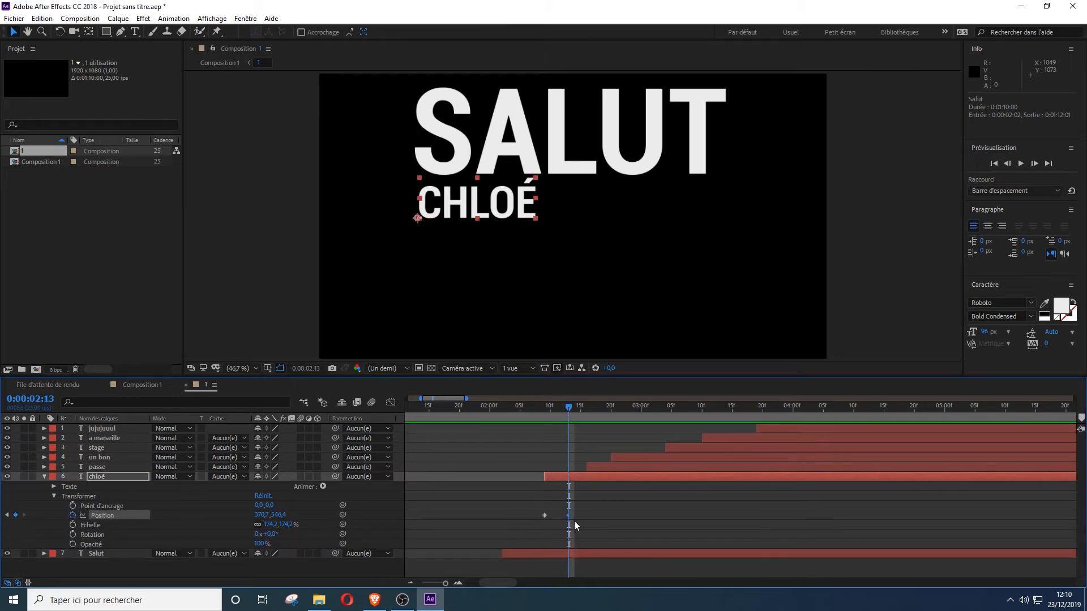
At 0:00:02:09, set layer 6's horizontal position to -453.3 so the word starts outside the frame
drag(568, 406, 548, 409)
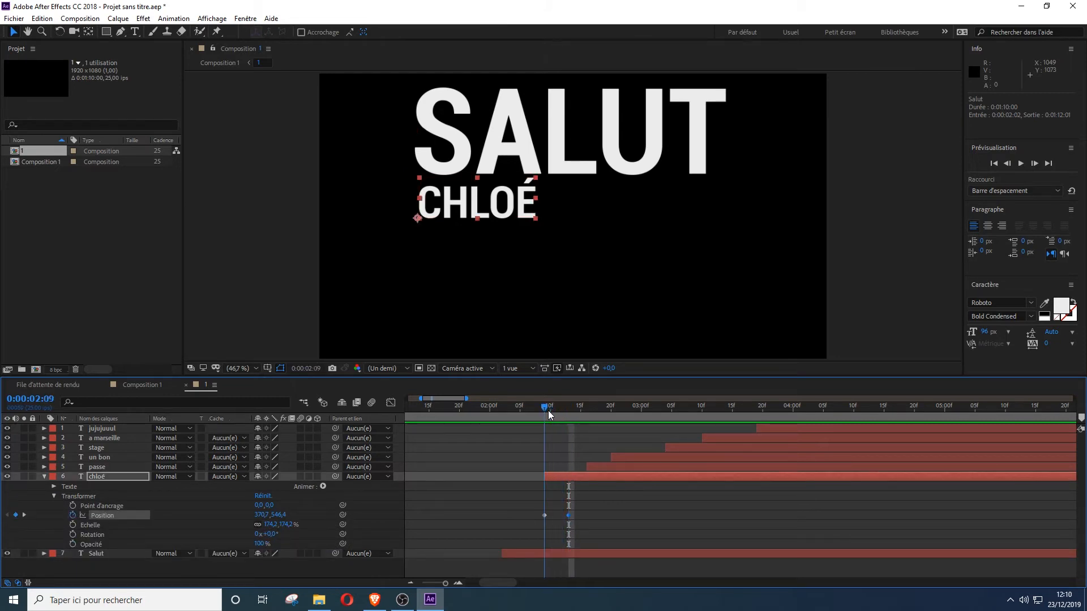
click(545, 515)
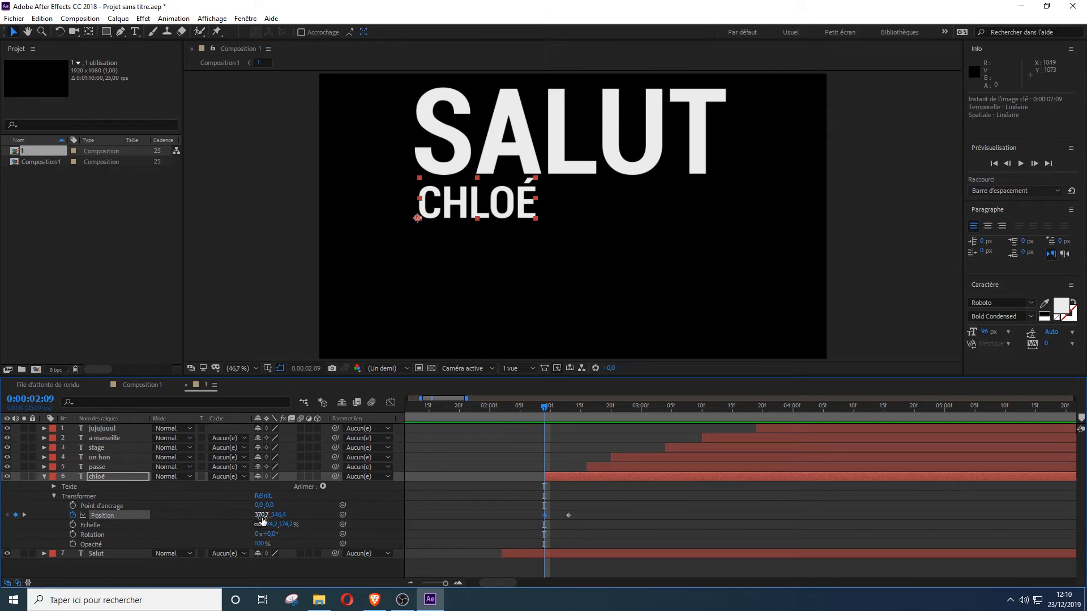
drag(262, 520, 120, 515)
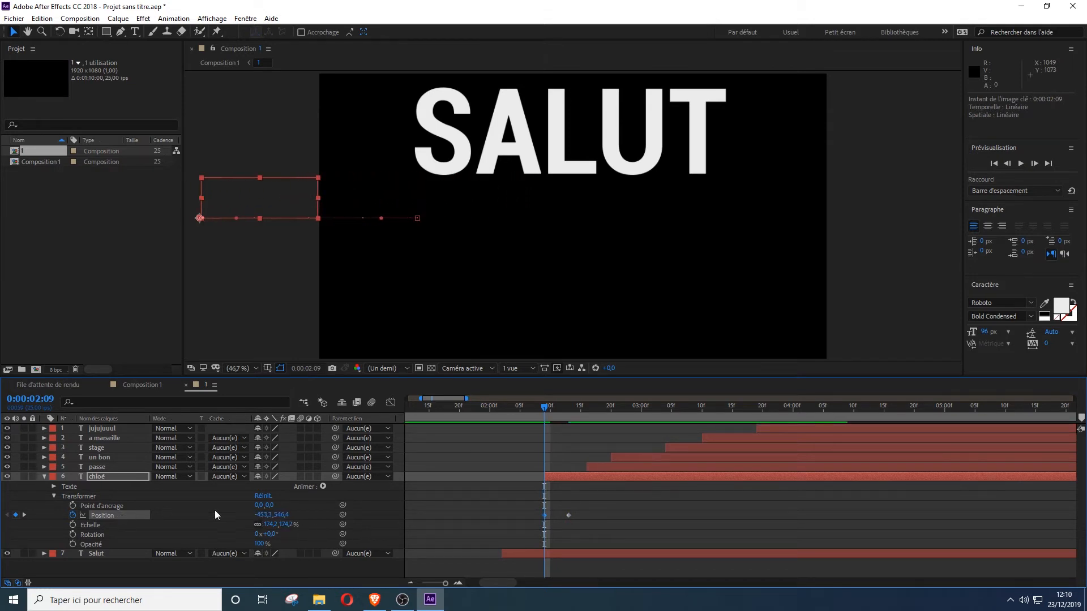
Apply Lissage de vitesse (Easy Ease) to both Position keyframes of layer 6
drag(586, 506, 519, 524)
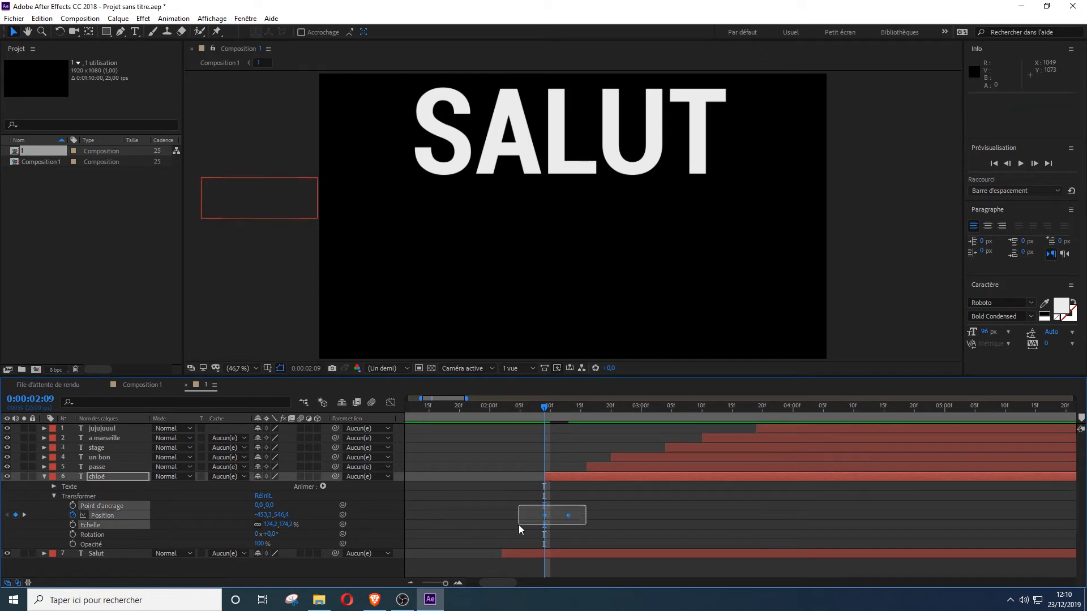
right_click(569, 515)
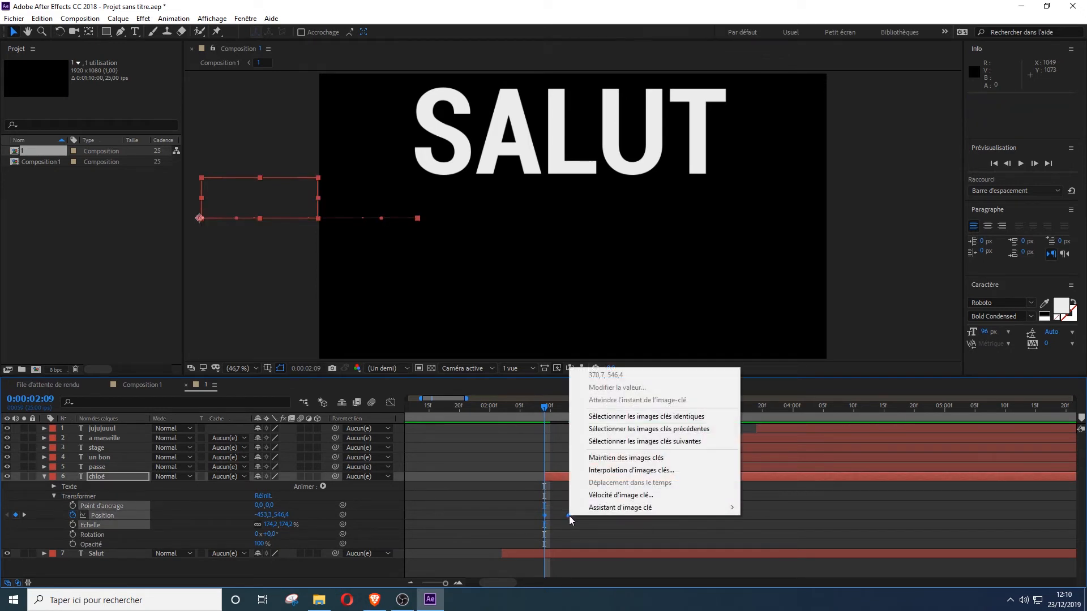
mouse_move(642, 506)
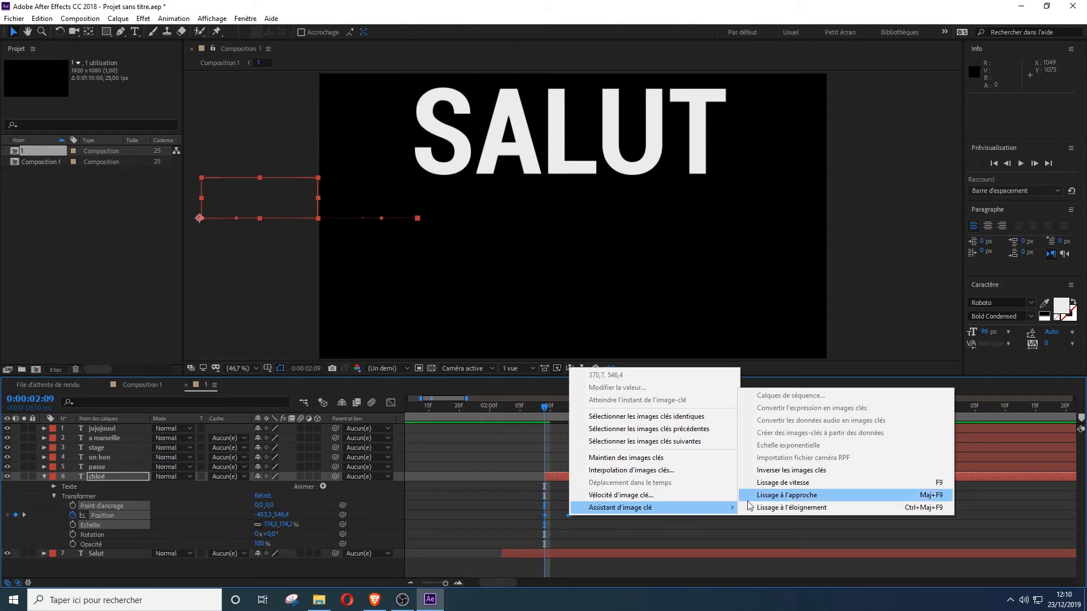
click(801, 485)
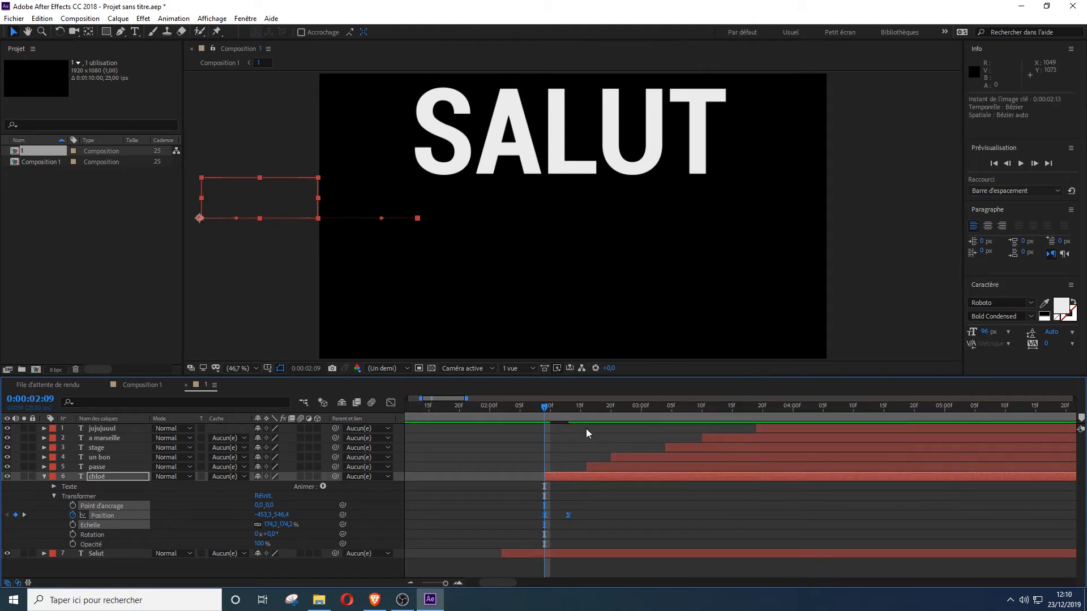
Apply Lissage à l'approche (Easy Ease In) to layer 6's Position keyframes and preview the slide-in around 0:00:02:16
drag(541, 411, 587, 411)
right_click(568, 515)
mouse_move(614, 511)
click(801, 497)
key(space)
click(44, 476)
key(space)
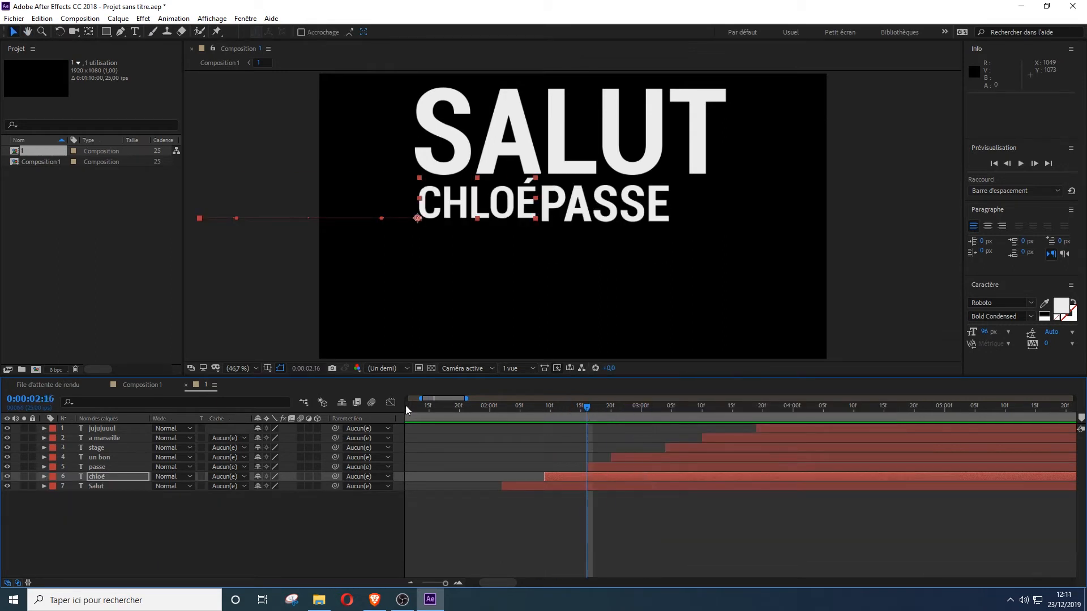
Reveal the Transform properties of the "passe" layer
click(44, 467)
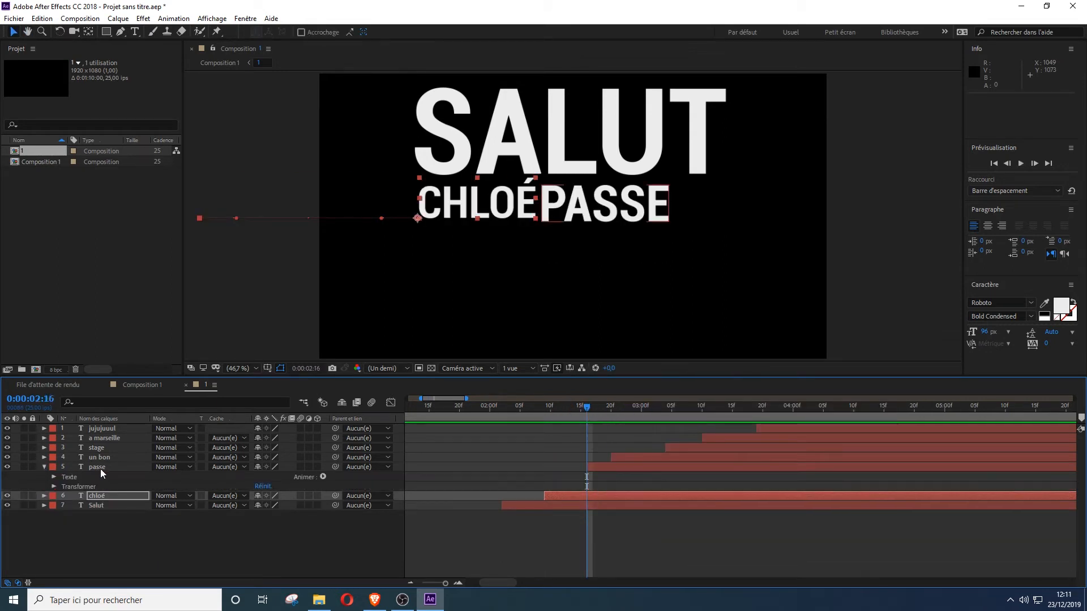
click(100, 466)
click(54, 487)
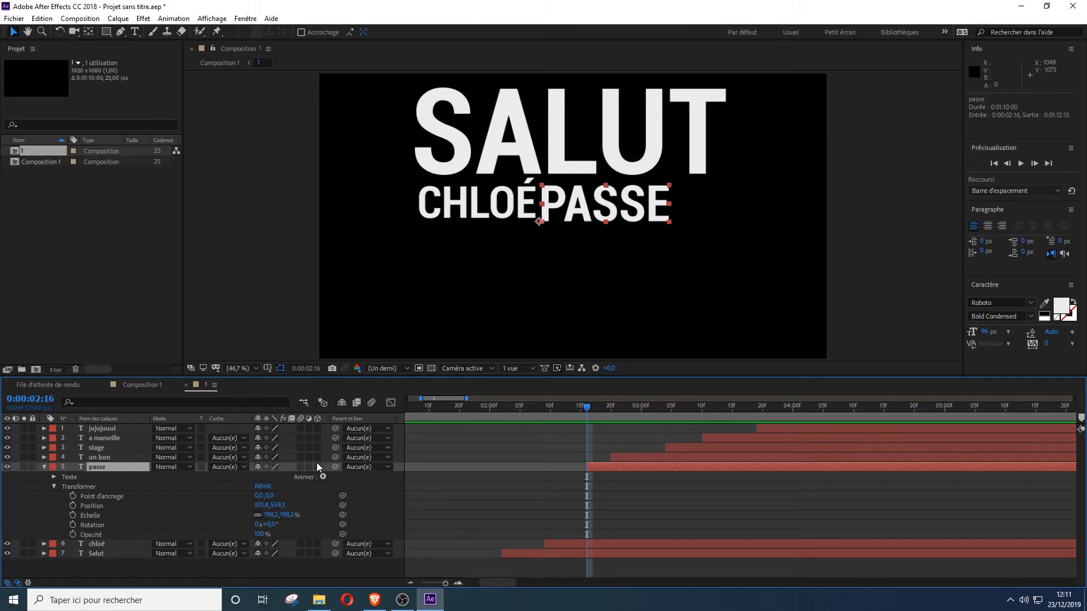
Toggle the timeline's Options column off and back on
right_click(326, 428)
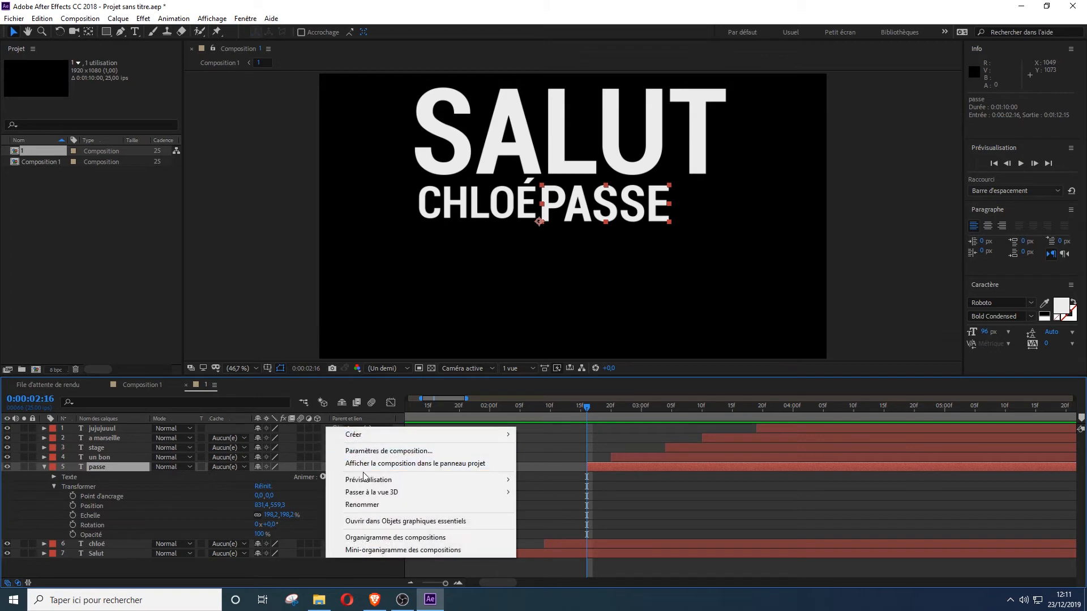
right_click(284, 454)
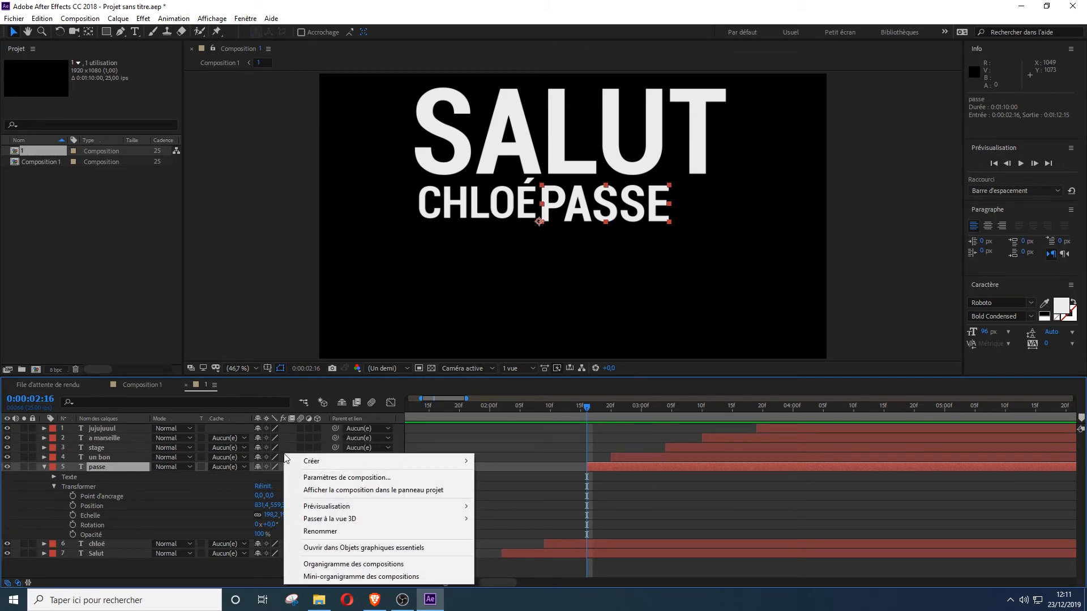
right_click(323, 419)
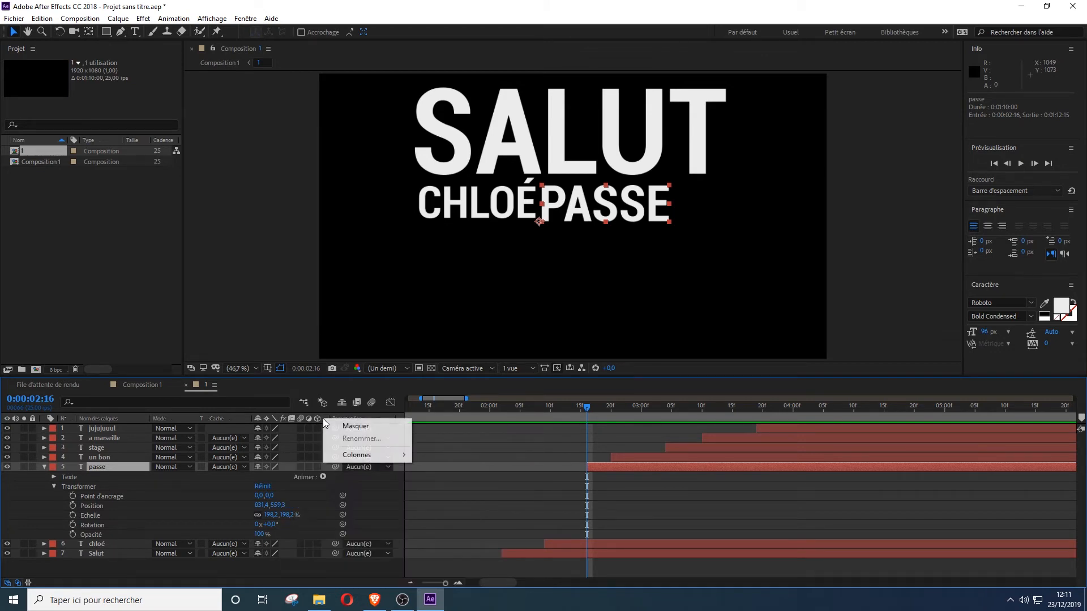
mouse_move(347, 453)
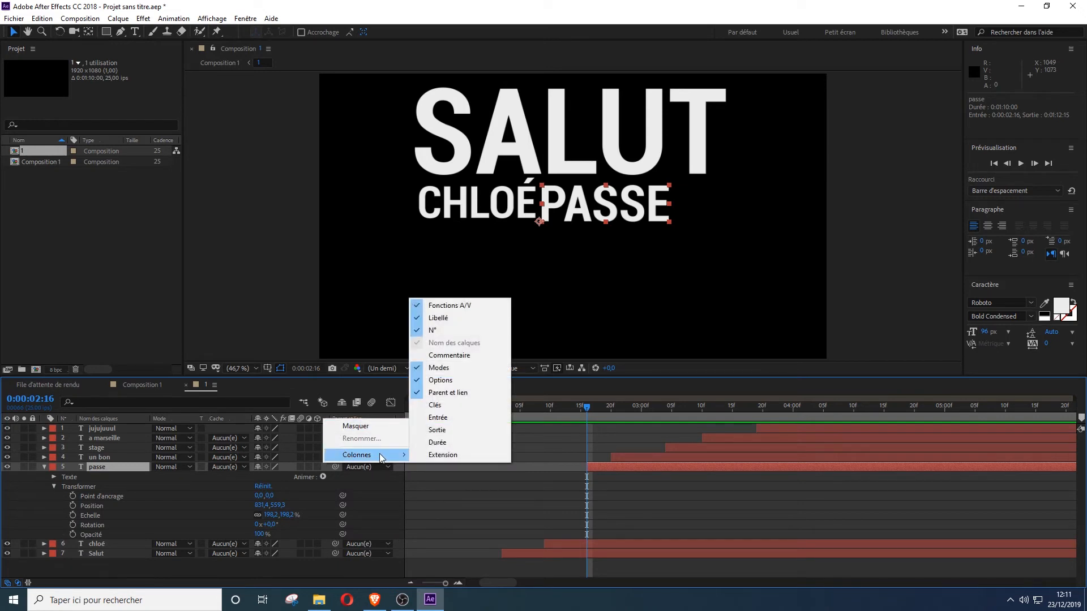
click(459, 380)
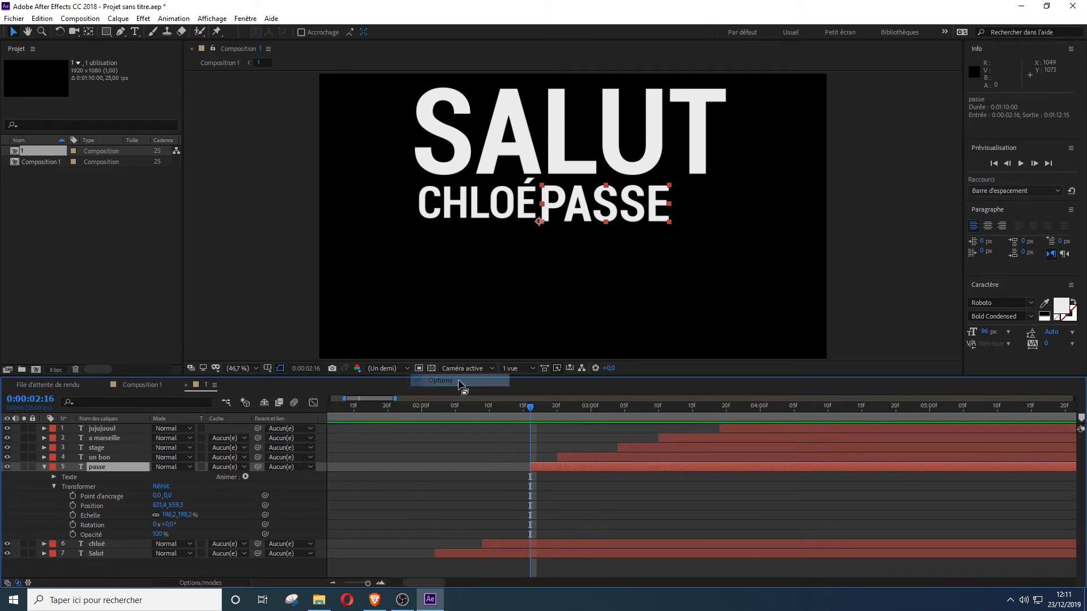
right_click(304, 418)
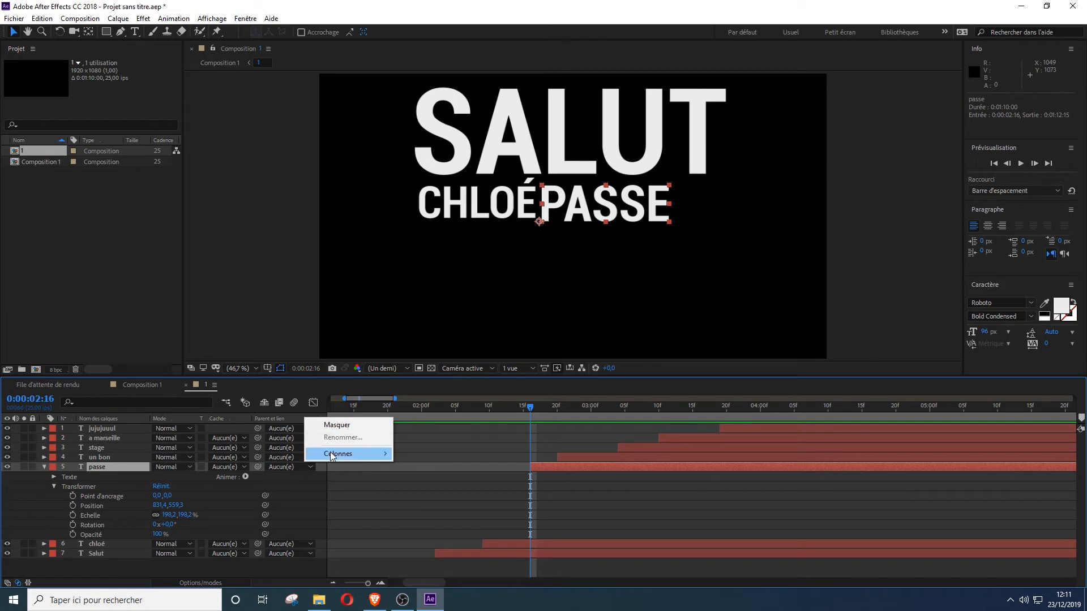
mouse_move(368, 454)
click(422, 528)
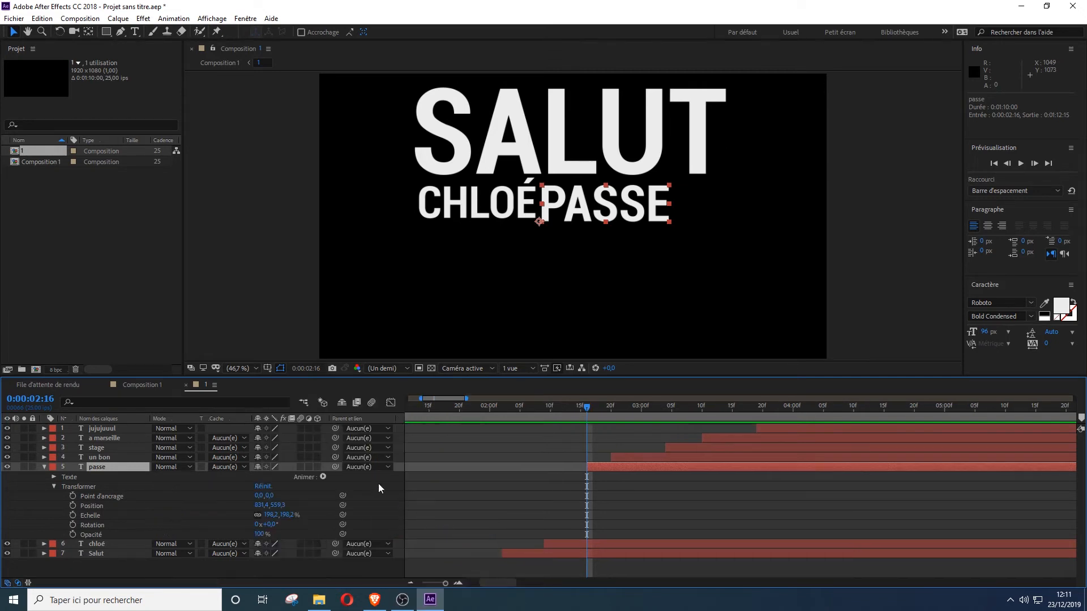
Make the "passe" layer 3D and keyframe its Rotation Y at -93° at 0:00:02:16
click(317, 467)
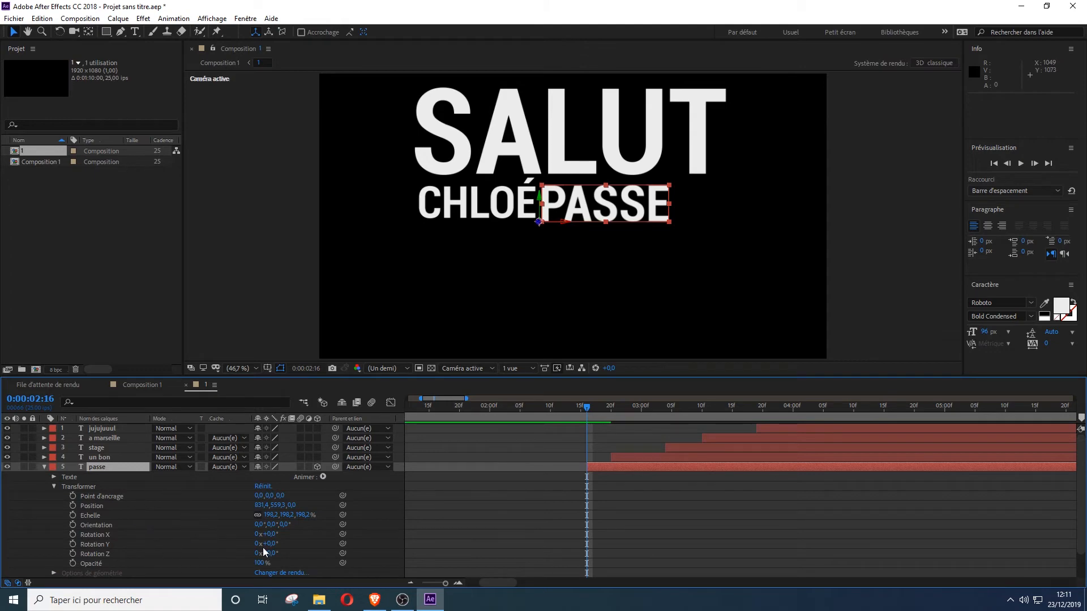
drag(274, 544, 225, 550)
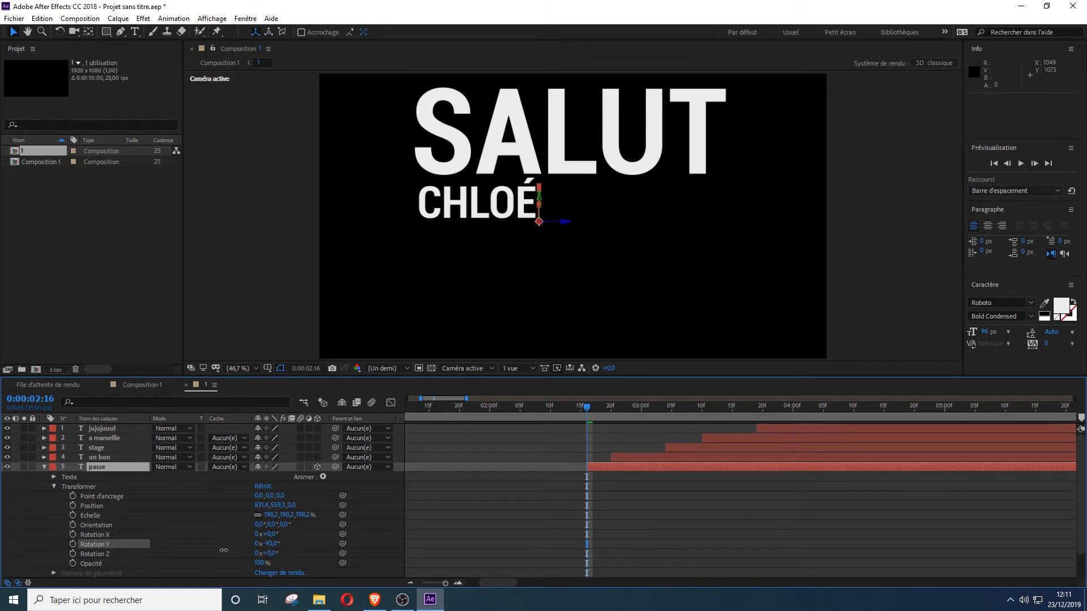
click(73, 544)
At 0:00:02:20, set the "passe" layer's Rotation Y to 0° so the word swings open over four frames
key(Page_Down)
key(Page_Down)
key(Page_Down)
key(Page_Down)
click(274, 545)
text(0)
key(Return)
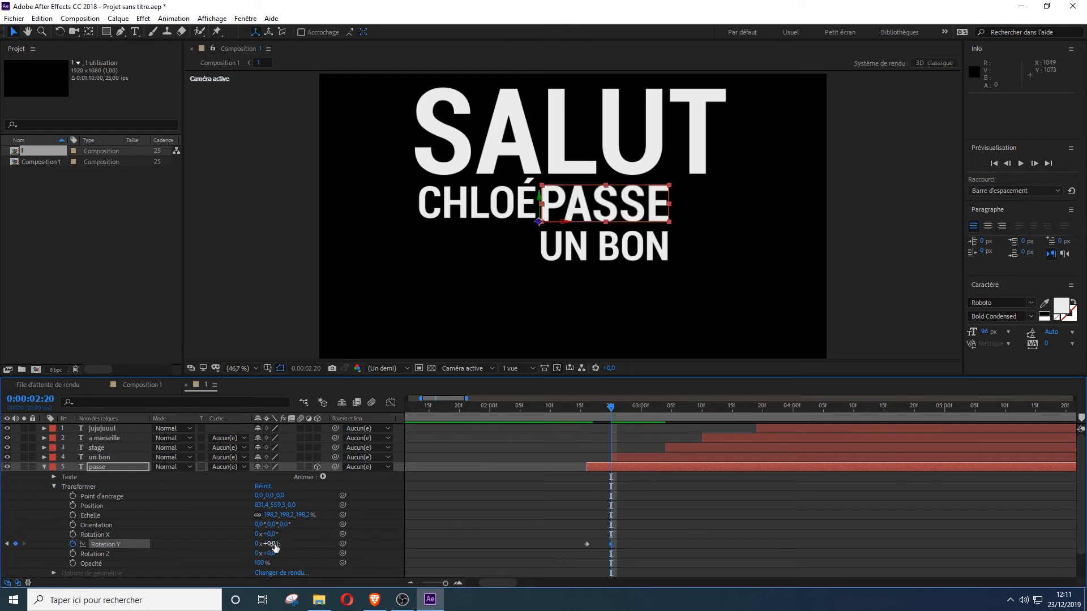
Apply keyframe easing to both Rotation Y keyframes of the "passe" layer and collapse its properties
drag(622, 525, 580, 548)
right_click(586, 545)
mouse_move(629, 537)
click(809, 503)
click(45, 467)
Reveal the Transform properties of the "un bon" layer and make it a 3D layer
click(100, 457)
click(44, 457)
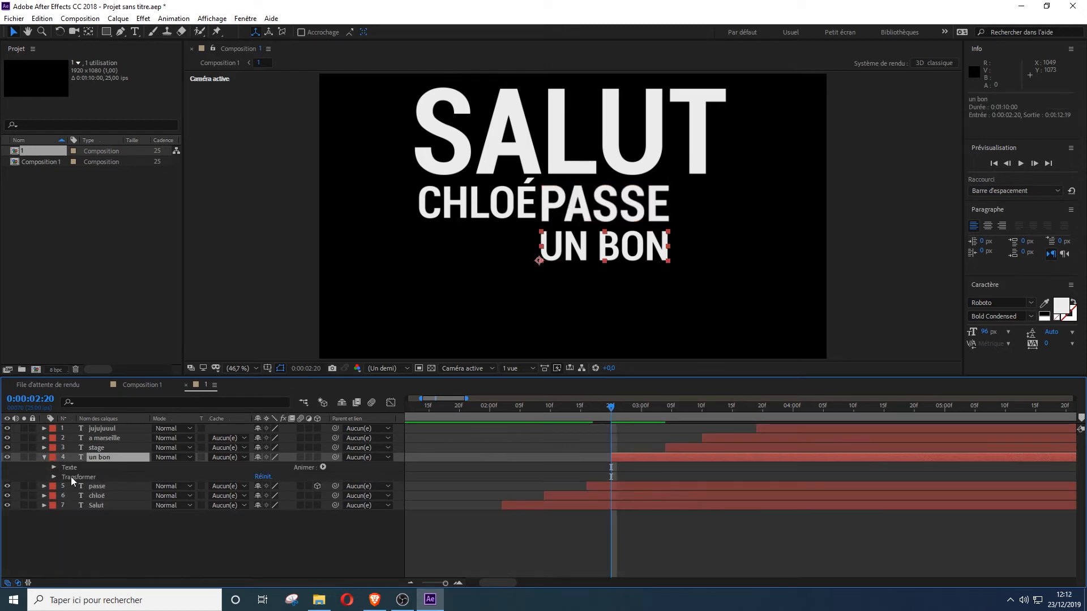
click(55, 477)
click(317, 457)
drag(268, 535, 270, 535)
Move the "un bon" layer's anchor point to the word's lower-right corner
click(86, 32)
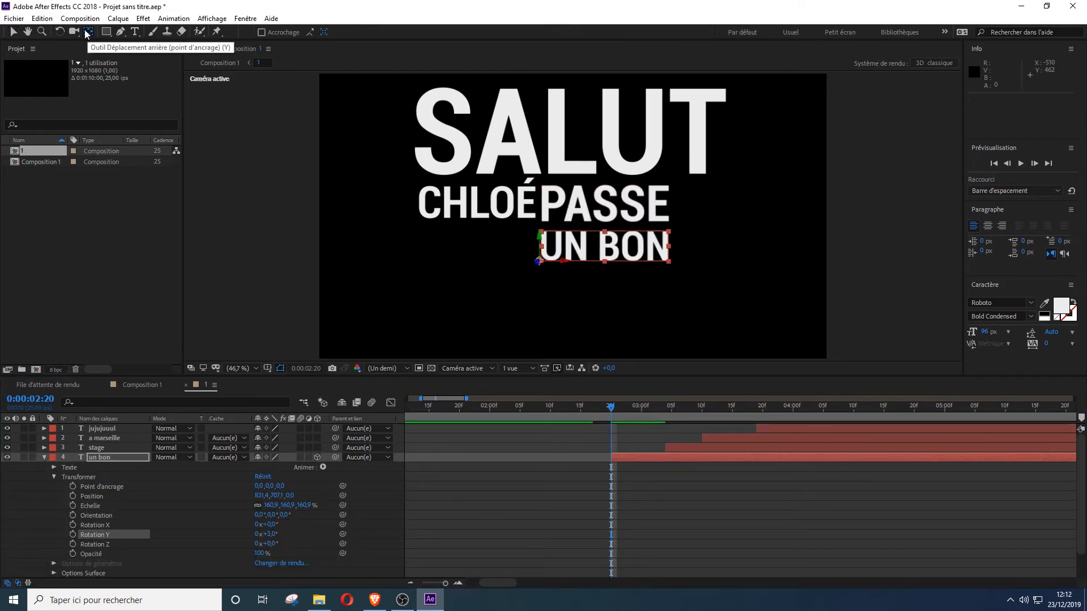
drag(540, 262, 665, 270)
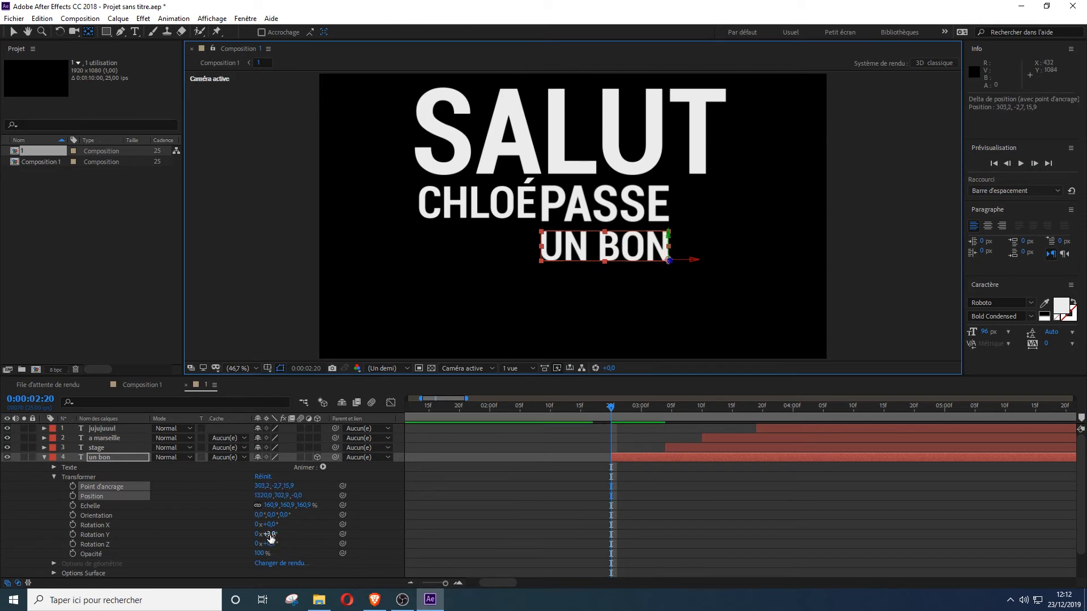
mouse_move(270, 536)
mouse_down()
mouse_move(315, 527)
mouse_move(269, 530)
mouse_up()
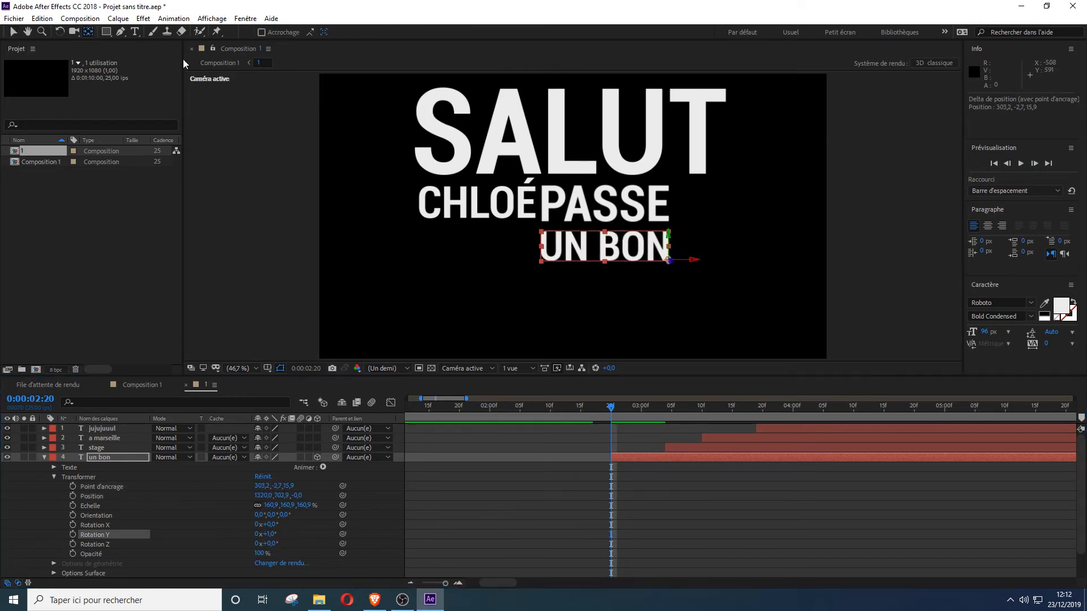
drag(668, 261, 667, 260)
Turn the "un bon" layer edge-on with Rotation Y at 96° and keyframe it at 0:00:02:20
drag(266, 536, 310, 536)
drag(667, 261, 659, 259)
drag(270, 536, 280, 536)
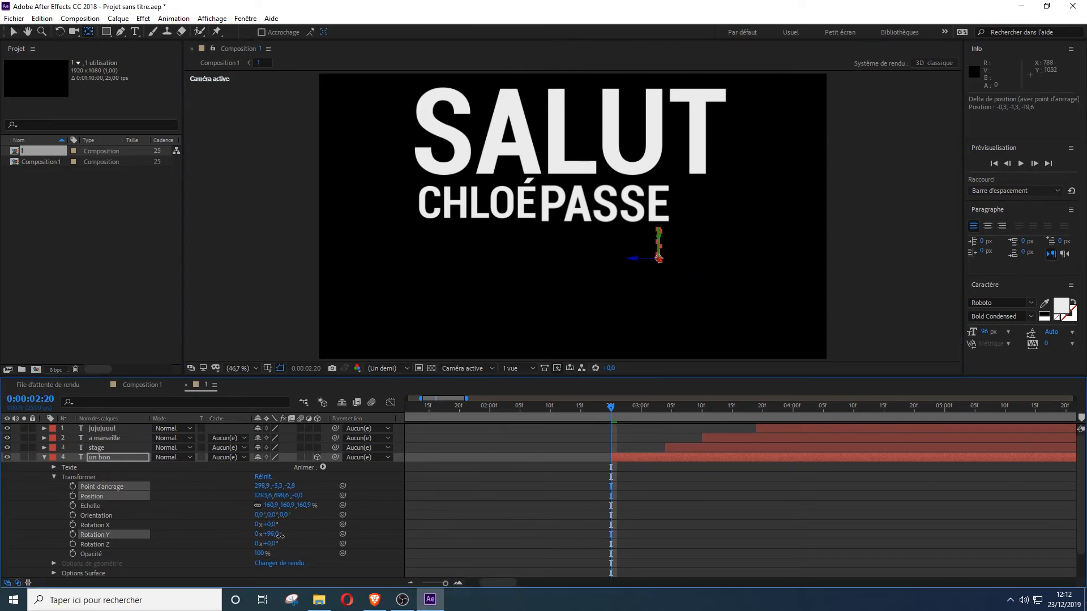
click(72, 535)
At 0:00:02:24, set the "un bon" layer's Rotation Y to 0°
key(Page_Down)
key(Page_Down)
key(Page_Down)
key(Page_Down)
click(273, 535)
text(0)
key(Return)
Apply Easy Ease to both Rotation Y keyframes of the "un bon" layer and collapse its properties
mouse_move(635, 407)
mouse_down()
mouse_move(562, 416)
mouse_move(658, 411)
mouse_move(637, 430)
mouse_up()
drag(649, 505, 595, 547)
key(F9)
click(44, 457)
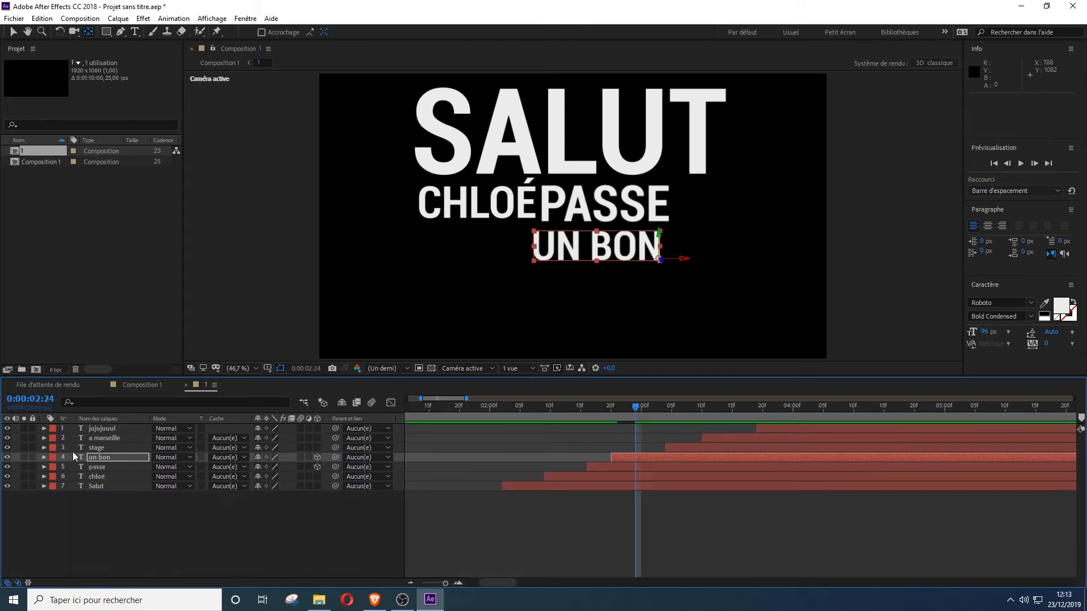
Go to 0:00:03:04, where the "stage" layer begins, and reveal its Transform properties
key(Page_Down)
key(Page_Down)
key(Page_Down)
key(Page_Down)
key(Page_Down)
click(45, 448)
click(97, 448)
click(54, 467)
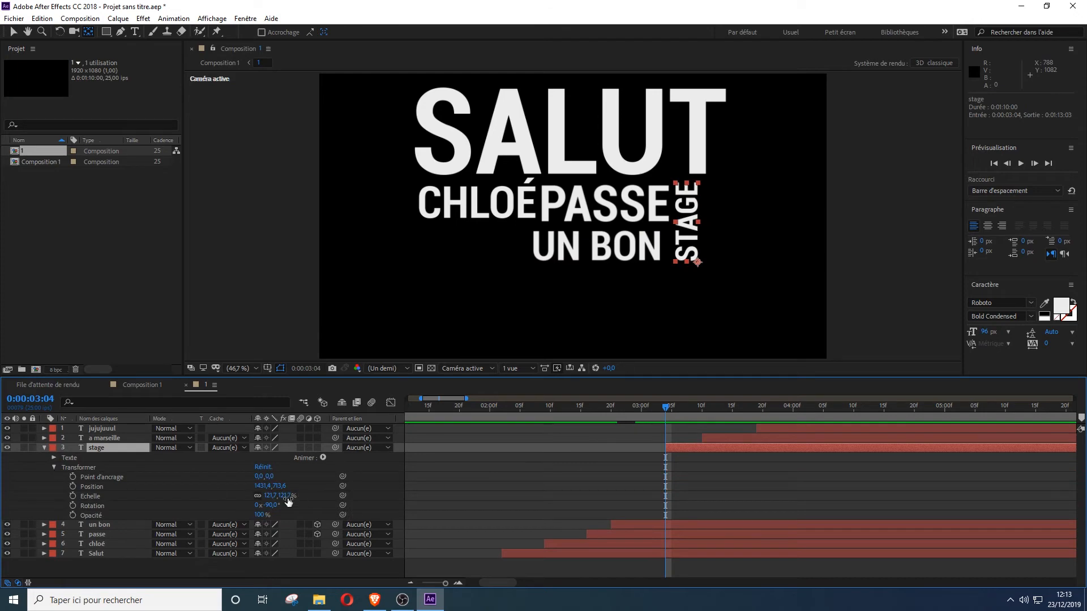
Keyframe the "stage" layer's Rotation from a turned angle at 0:00:03:04 to -90° at 0:00:03:08
click(73, 506)
drag(271, 505, 221, 505)
key(Page_Down)
key(Page_Down)
key(Page_Down)
key(Page_Down)
Apply Easy Ease to both Rotation keyframes of the "stage" layer and collapse its properties
drag(703, 486, 651, 514)
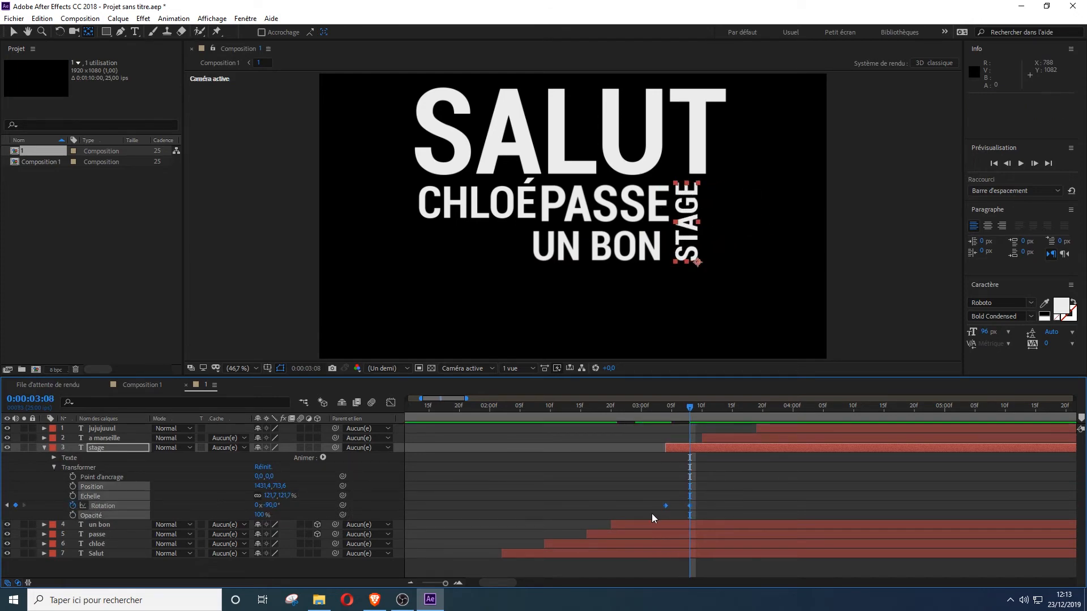
key(F9)
click(44, 448)
Unlink the "a marseille" layer's scale proportions and add Scale keyframes at 0:00:03:10 and 0:00:03:14
drag(671, 409, 702, 410)
click(44, 438)
click(54, 458)
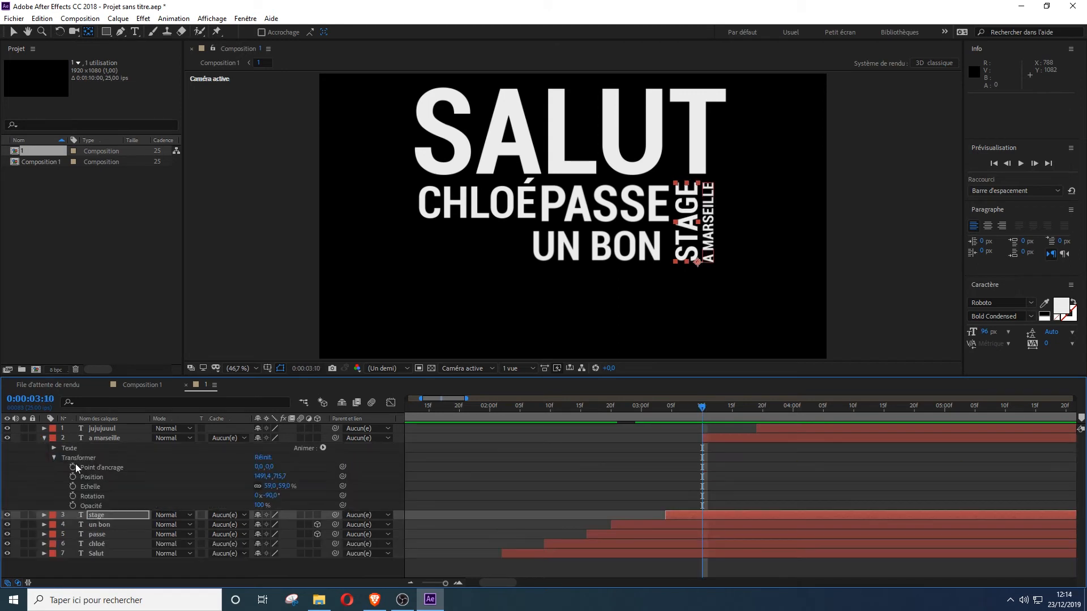
click(72, 487)
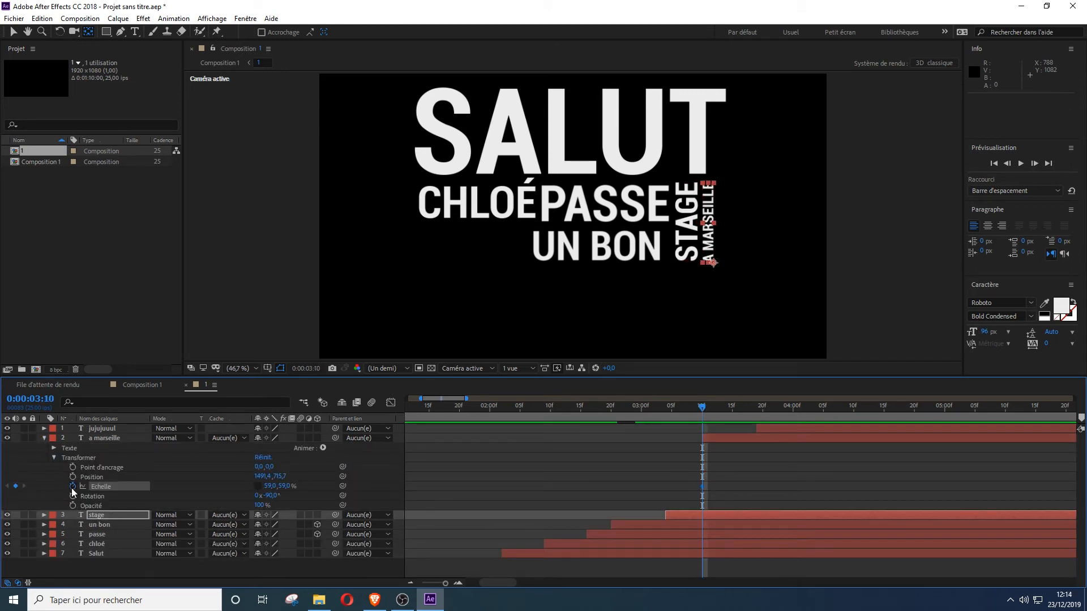
click(257, 487)
key(Page_Down)
key(Page_Down)
key(Page_Down)
key(Page_Down)
click(16, 487)
Back at 0:00:03:10, undo a trial scale change and move the "a marseille" anchor point to the word's center
drag(725, 408, 702, 410)
drag(269, 486, 284, 486)
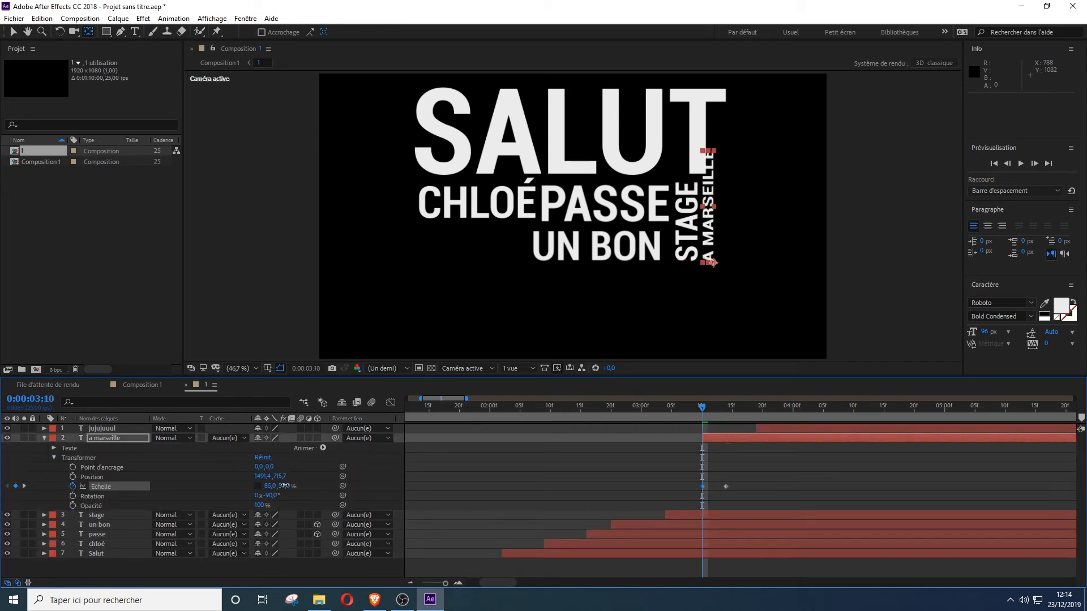
key(ctrl+z)
click(89, 32)
drag(714, 263, 708, 223)
key(period)
key(period)
key(period)
key(comma)
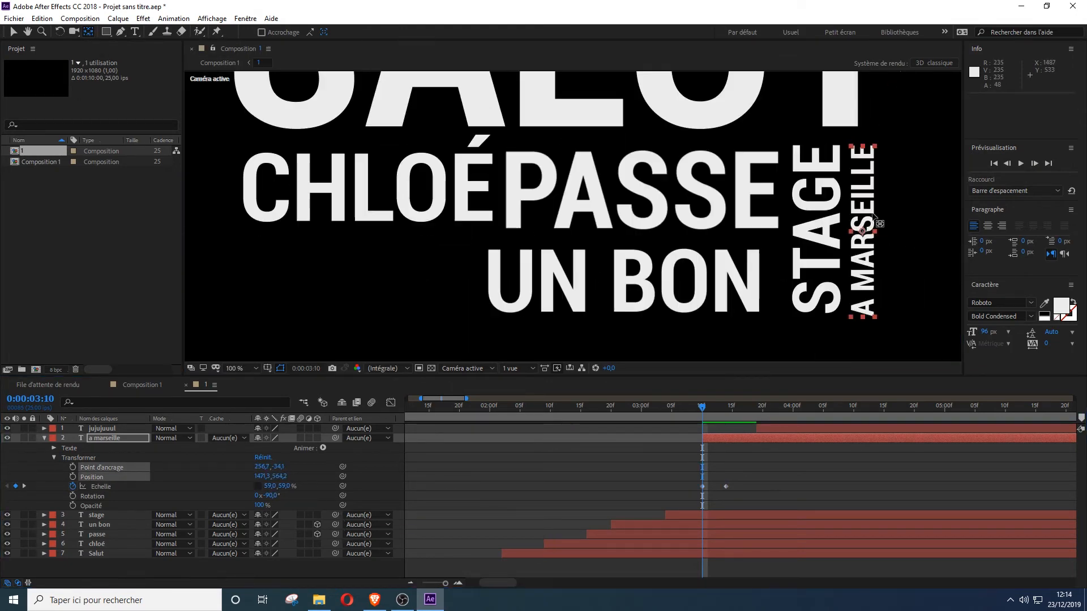
Set the "a marseille" layer's horizontal scale to 0% at 0:00:03:10
drag(269, 487, 238, 487)
click(268, 487)
text(0)
key(Return)
Apply Easy Ease to both Scale keyframes of the "a marseille" layer
key(v)
drag(692, 465, 736, 497)
key(F9)
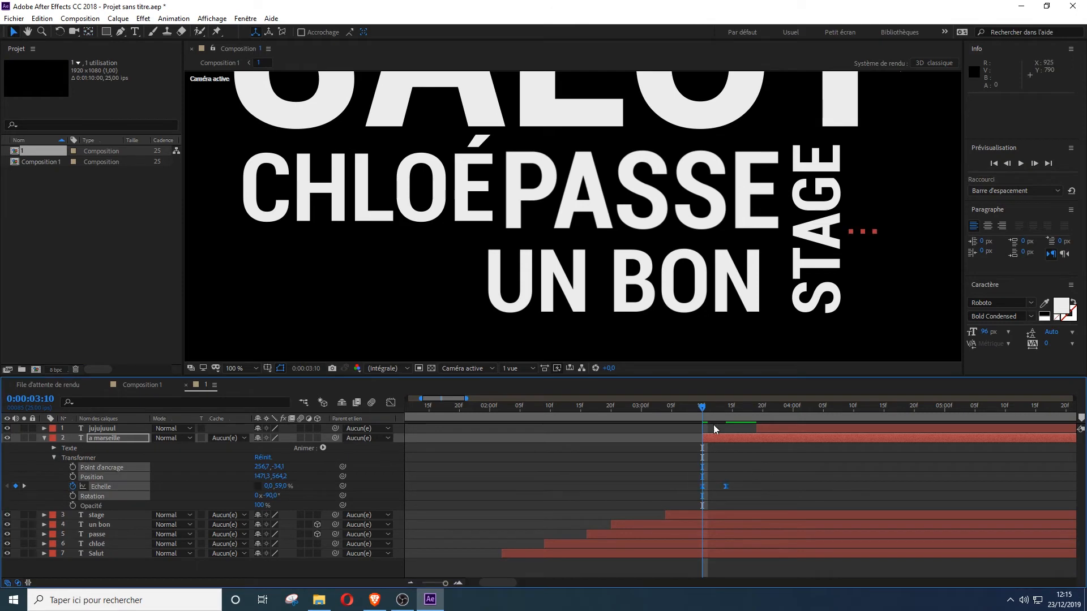
Go to 0:00:03:19, where the "jujujuuul" layer begins, and reveal its Transform properties
drag(713, 410, 763, 411)
key(u)
scroll(715, 258, down, 3)
key(period)
key(period)
click(44, 429)
click(53, 448)
Add Scale keyframes to the "jujujuuul" layer at 0:00:03:19 and 0:00:03:23, and return to the first one
click(73, 477)
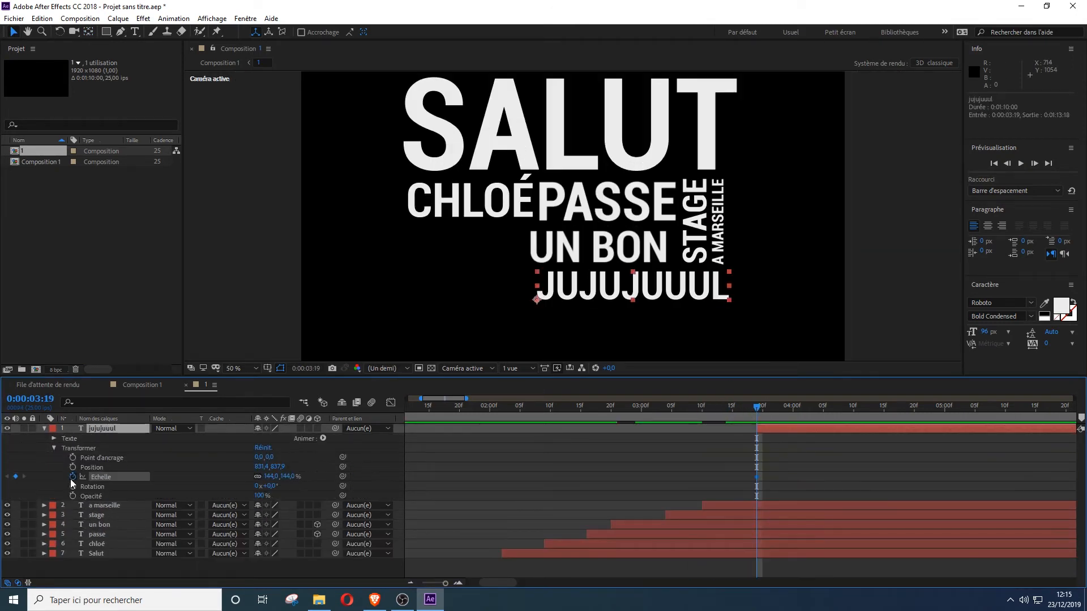
key(Page_Down)
key(Page_Down)
key(Page_Down)
key(Page_Down)
drag(780, 407, 757, 406)
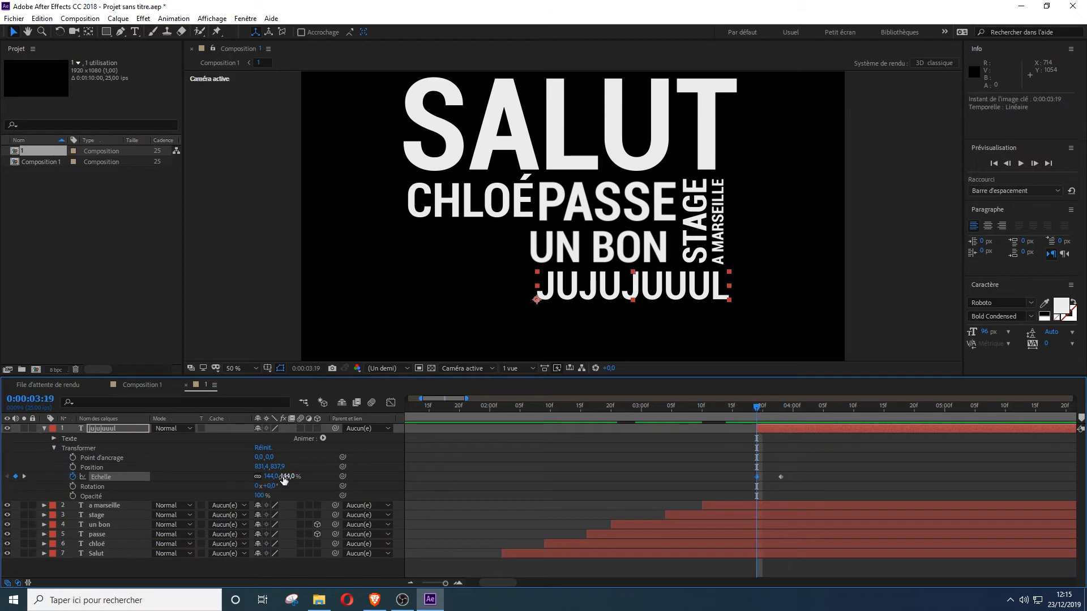
Center the "jujujuuul" layer's anchor point and enlarge its scale to 404% at 0:00:03:19
key(ctrl+alt+Home)
drag(272, 477, 386, 476)
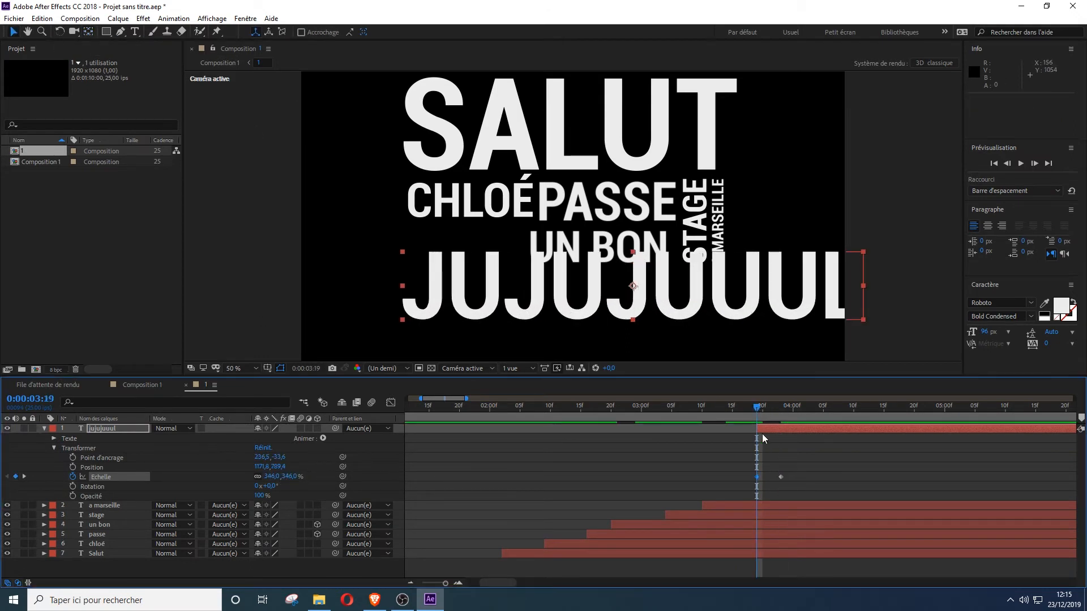
mouse_move(757, 407)
mouse_down()
mouse_move(786, 416)
mouse_move(757, 415)
mouse_up()
drag(273, 477, 306, 477)
Apply Easy Ease to both Scale keyframes of the "jujujuuul" layer and collapse its properties
drag(741, 457, 799, 497)
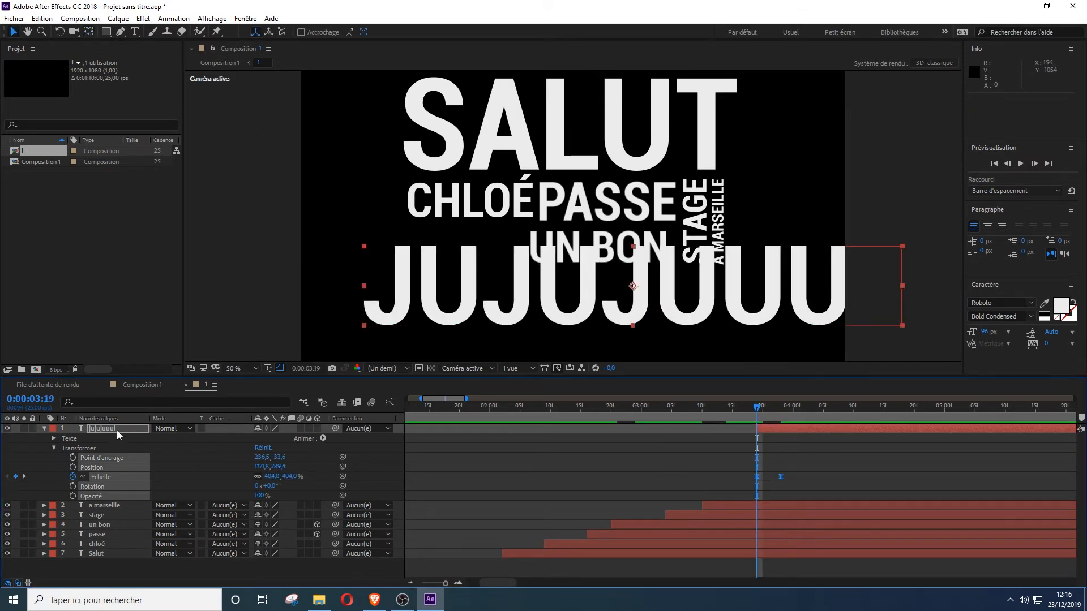
click(45, 429)
Preview the complete word animation from 0:00:01:24
drag(758, 409, 484, 408)
click(318, 529)
key(space)
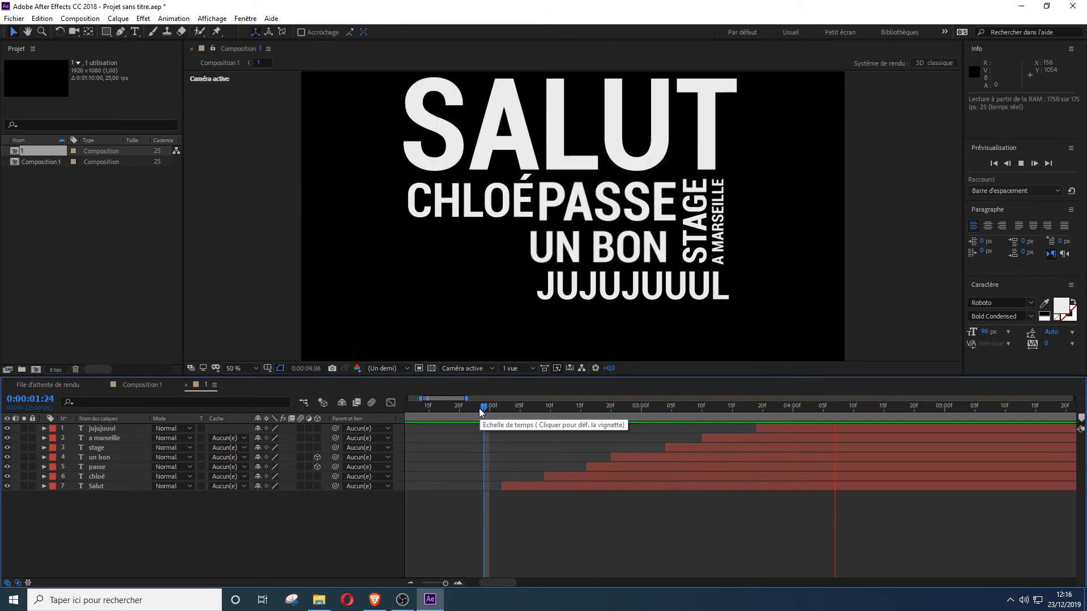
key(space)
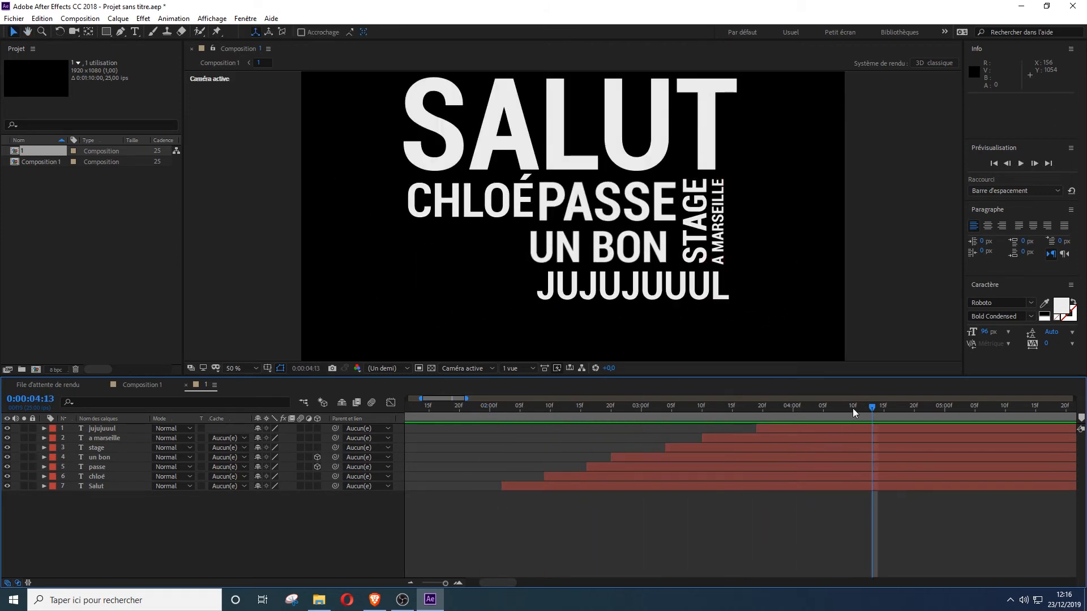
Add a camera layer to precomposition 1 and turn all the text layers into 3D layers
drag(872, 409, 498, 437)
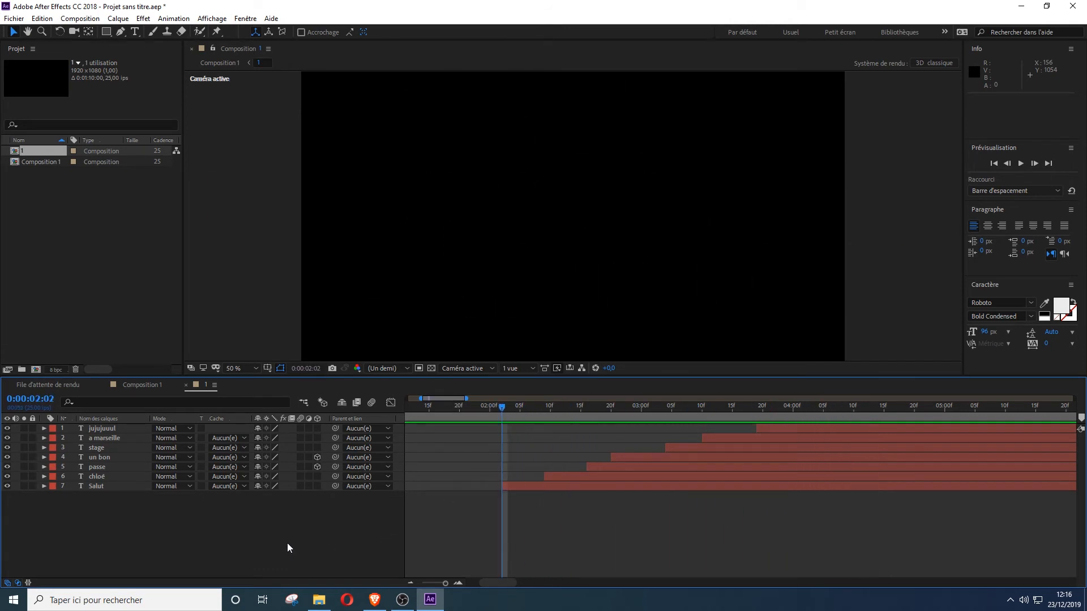
right_click(164, 523)
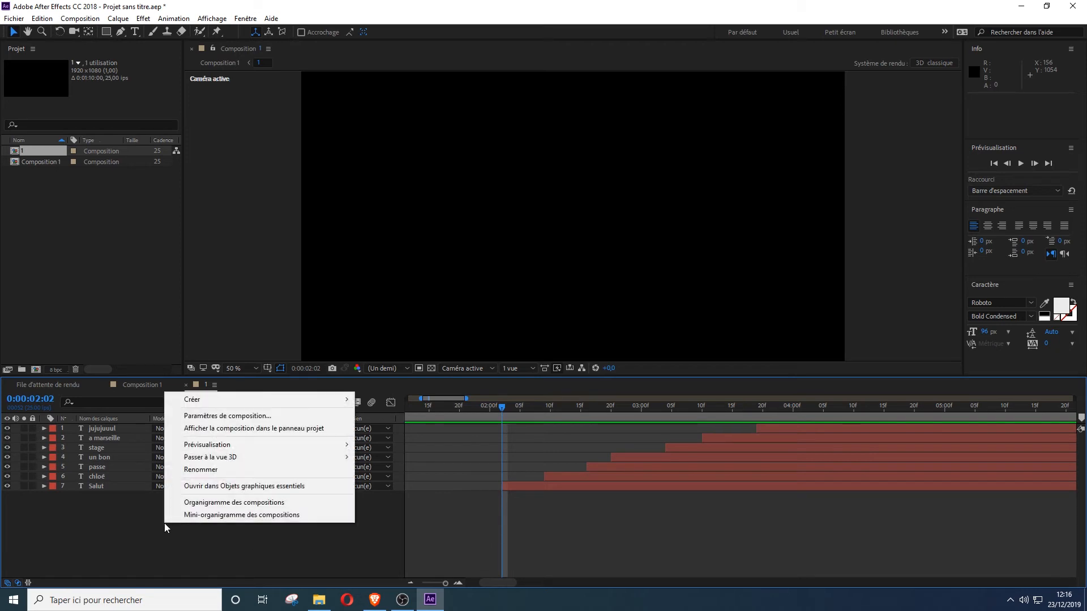
mouse_move(343, 400)
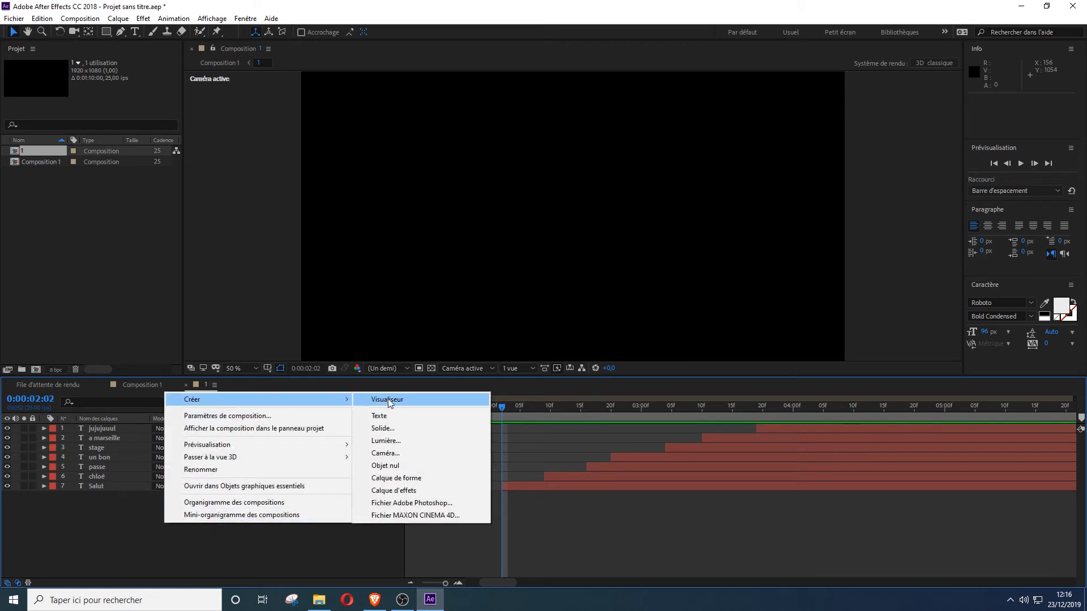
click(385, 453)
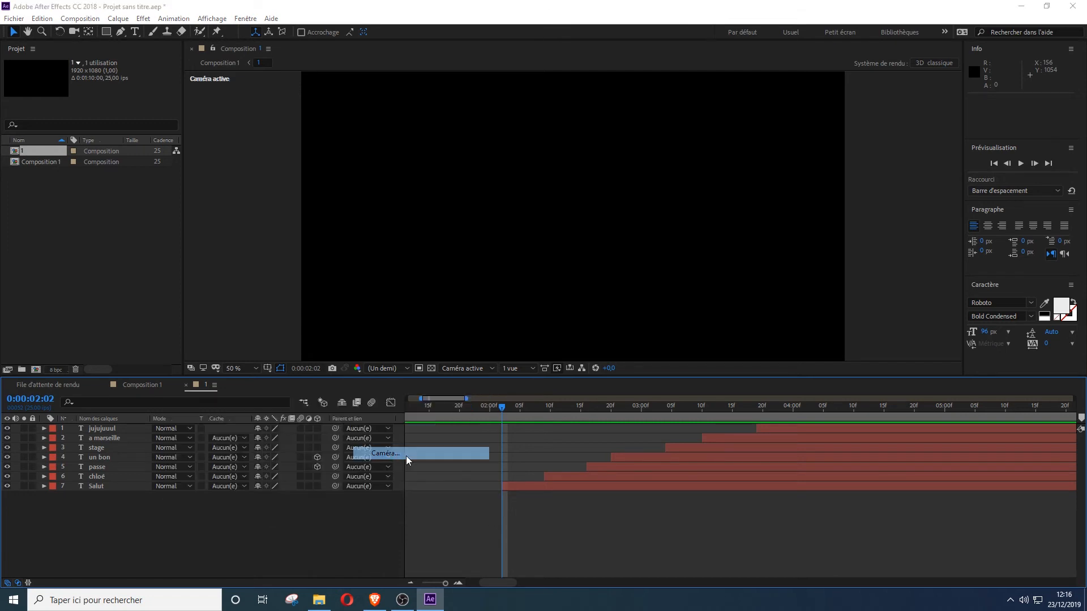
key(Return)
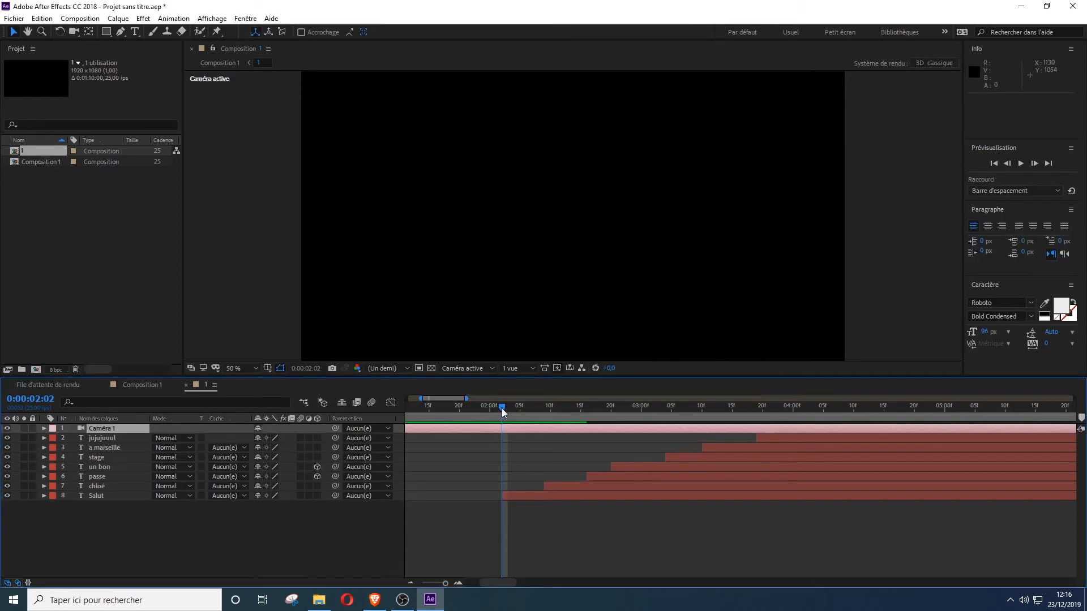
drag(501, 408, 531, 430)
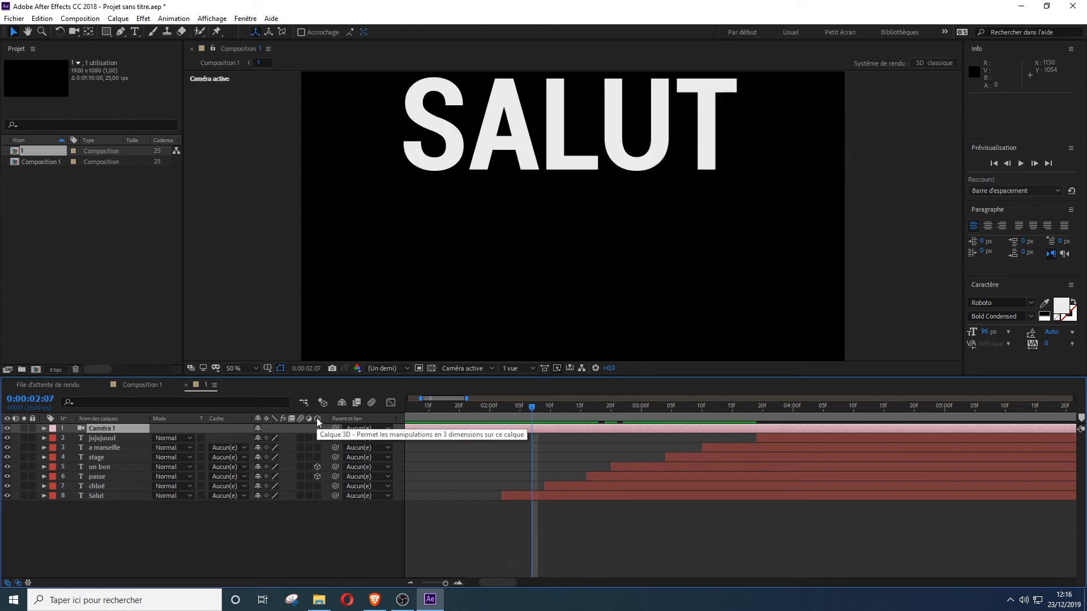
drag(317, 437, 318, 495)
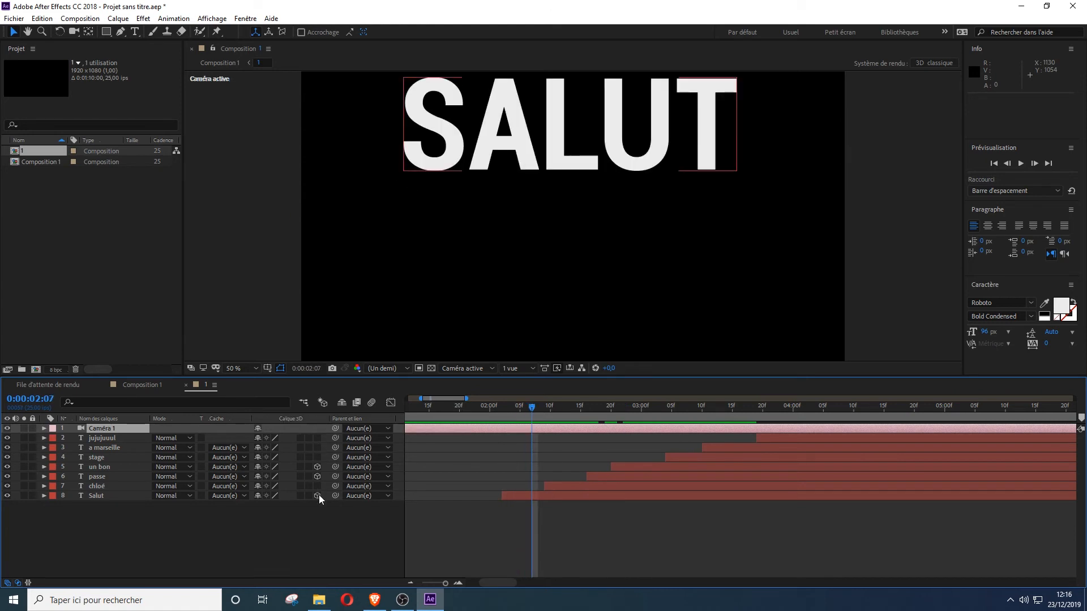
Keyframe the camera's Point of Interest at 0:00:02:07 and set it to 931, 279, 0 to bring SALUT towards the frame's middle
click(45, 429)
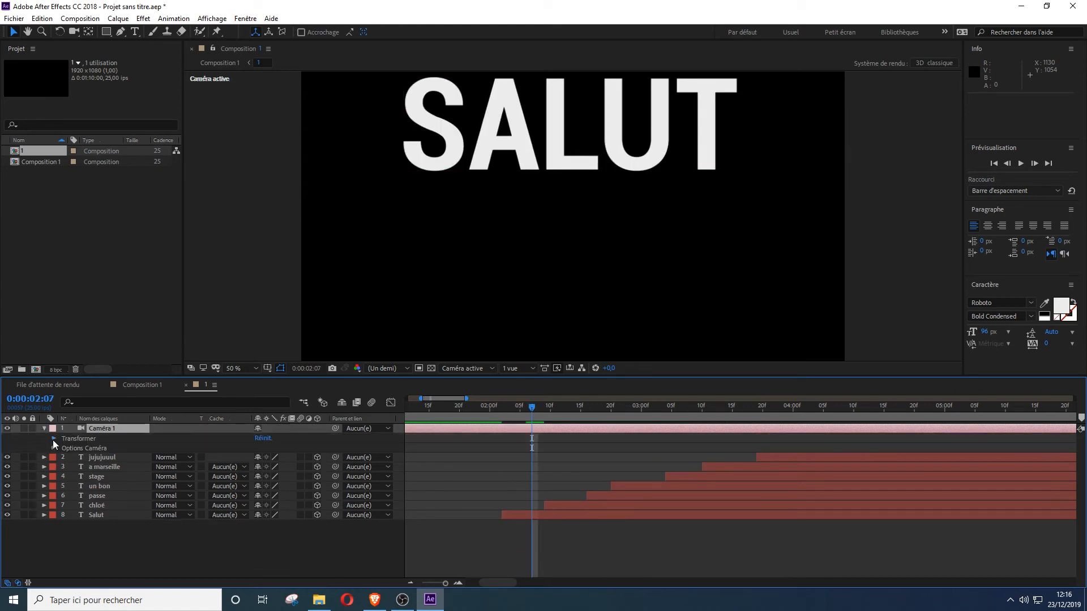
click(53, 439)
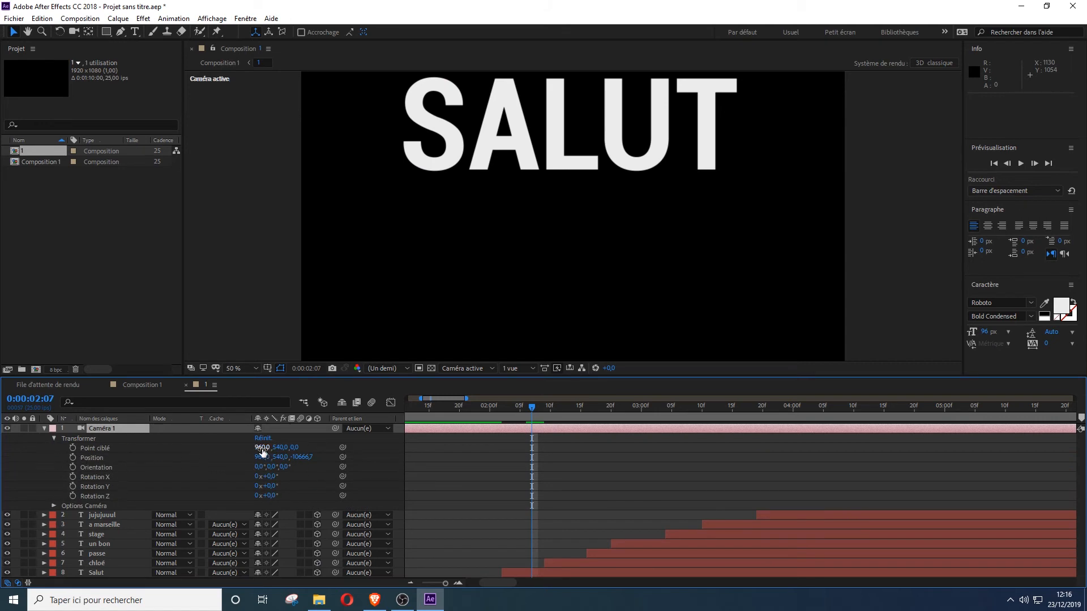
click(81, 448)
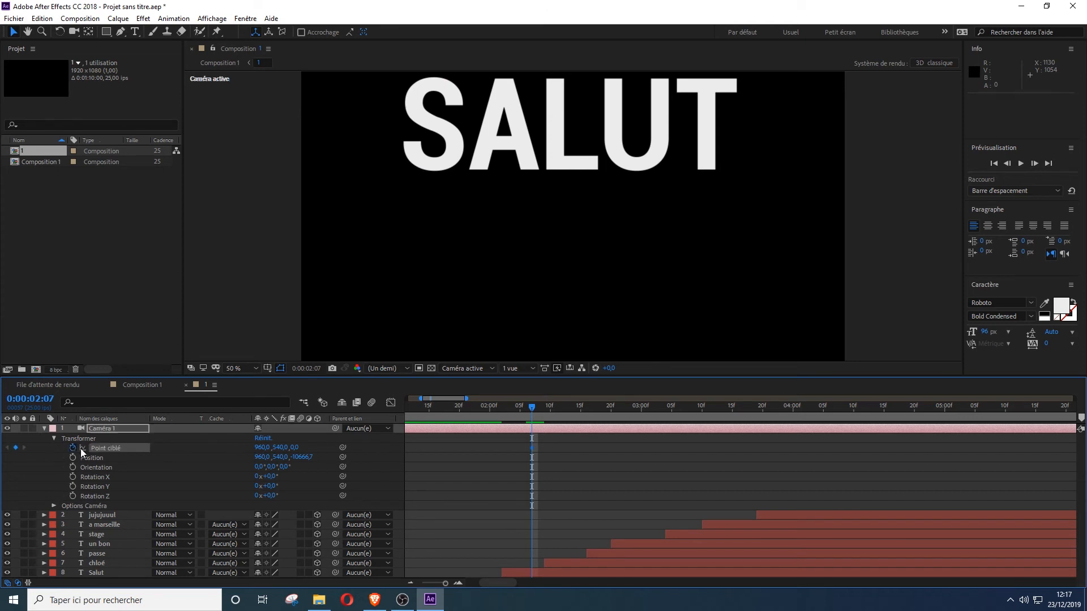
drag(262, 448, 116, 467)
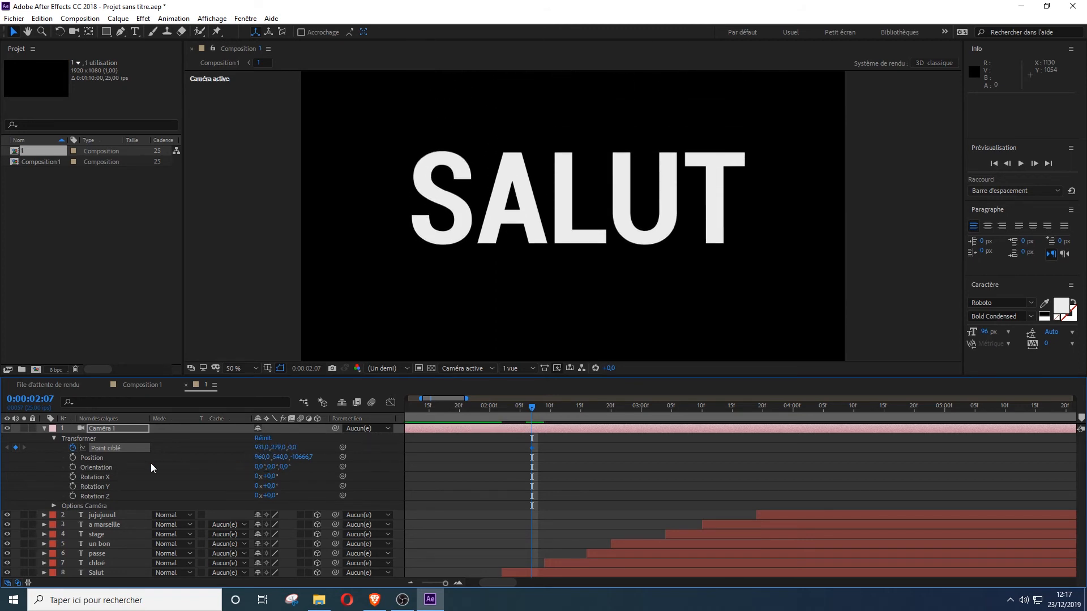
Add Position and Rotation Z keyframes to the camera at 0:00:02:07 and move the camera closer to SALUT
click(73, 458)
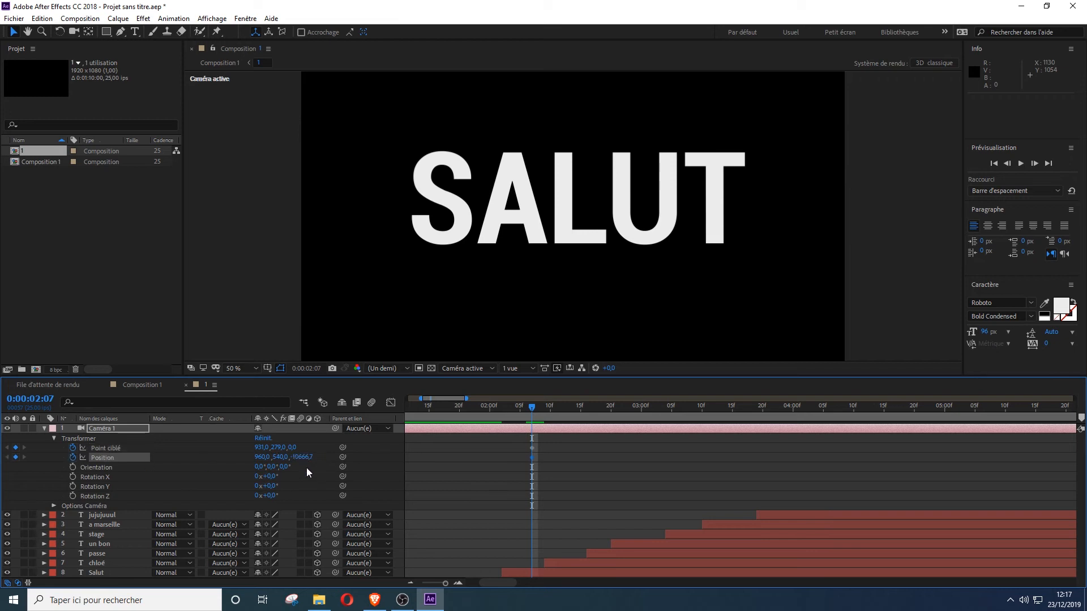
mouse_move(300, 461)
mouse_down()
mouse_move(328, 462)
mouse_move(277, 462)
mouse_move(317, 462)
mouse_up()
click(73, 496)
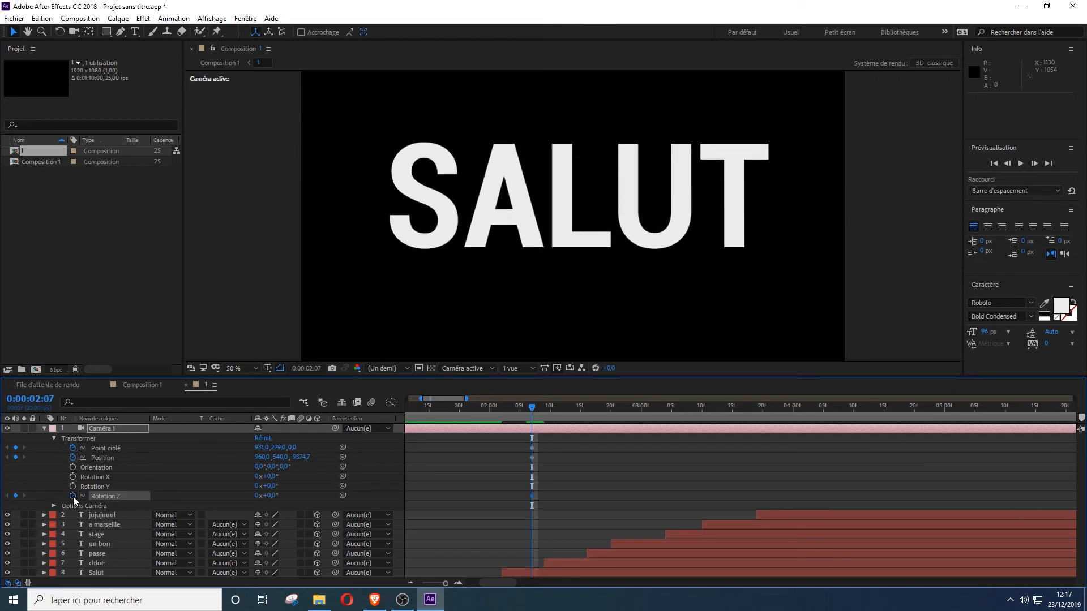
mouse_move(269, 496)
mouse_down()
mouse_move(258, 496)
mouse_move(295, 496)
mouse_move(272, 495)
mouse_up()
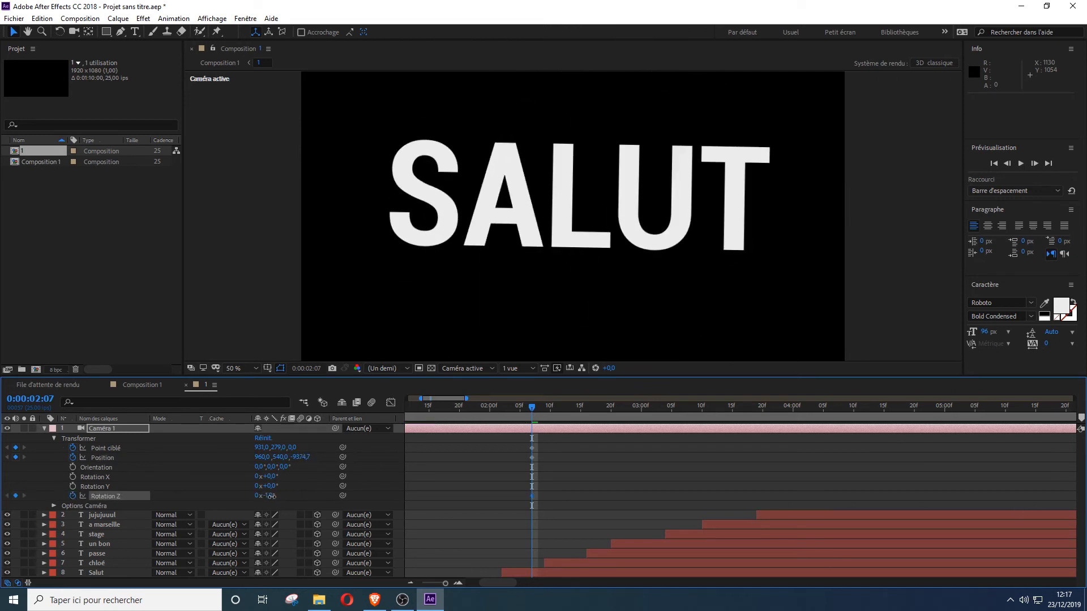
key(Return)
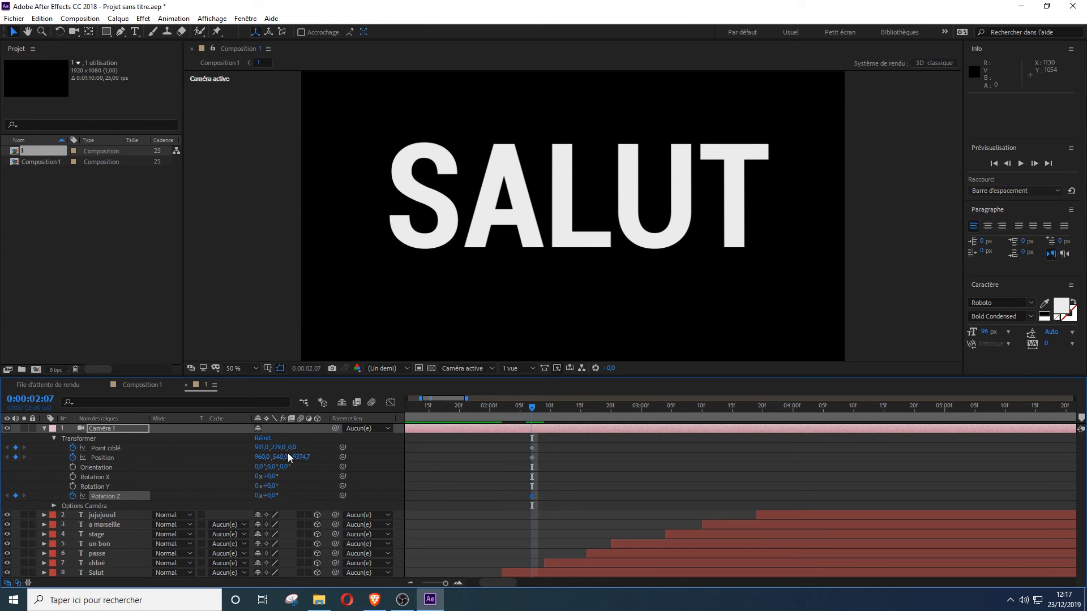
Set the camera's Position Z to -8171.7 and Point of Interest Y to 209, and shift its keyframes to 0:00:02:00
drag(289, 457, 463, 467)
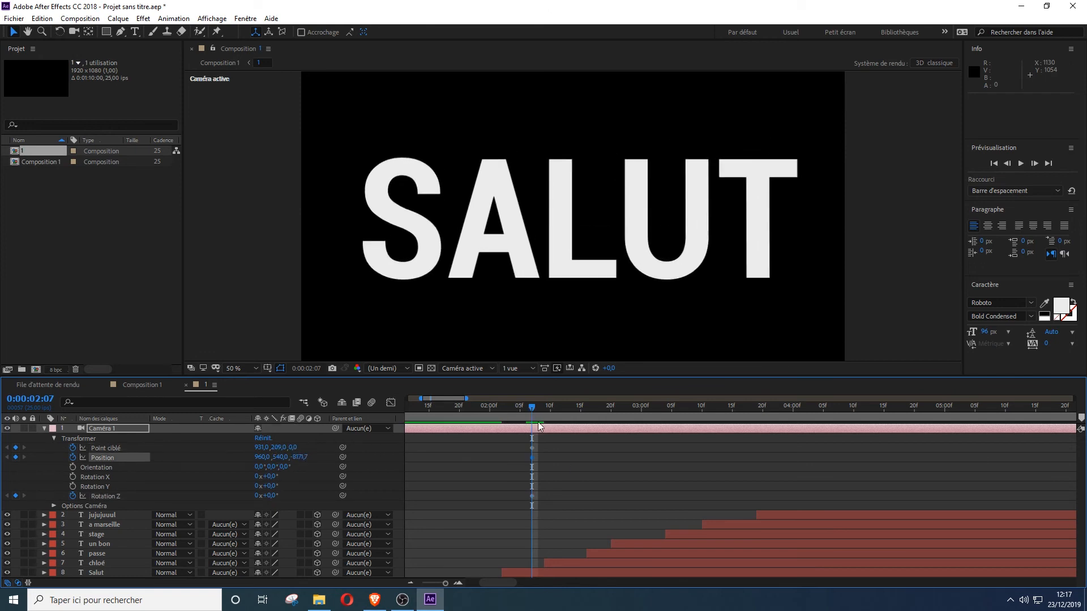
drag(540, 437, 490, 496)
Frame CHLOÉ with Point of Interest 581, 479, 0 and Position Z -4568.7, placing these camera keyframes at 0:00:02:10
click(556, 407)
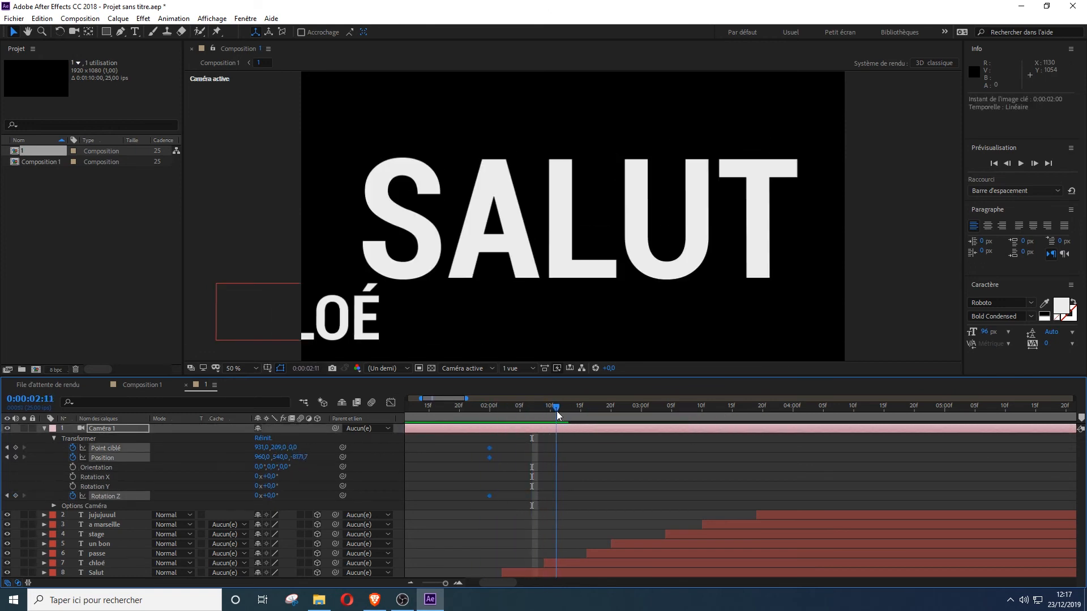
drag(556, 411, 582, 413)
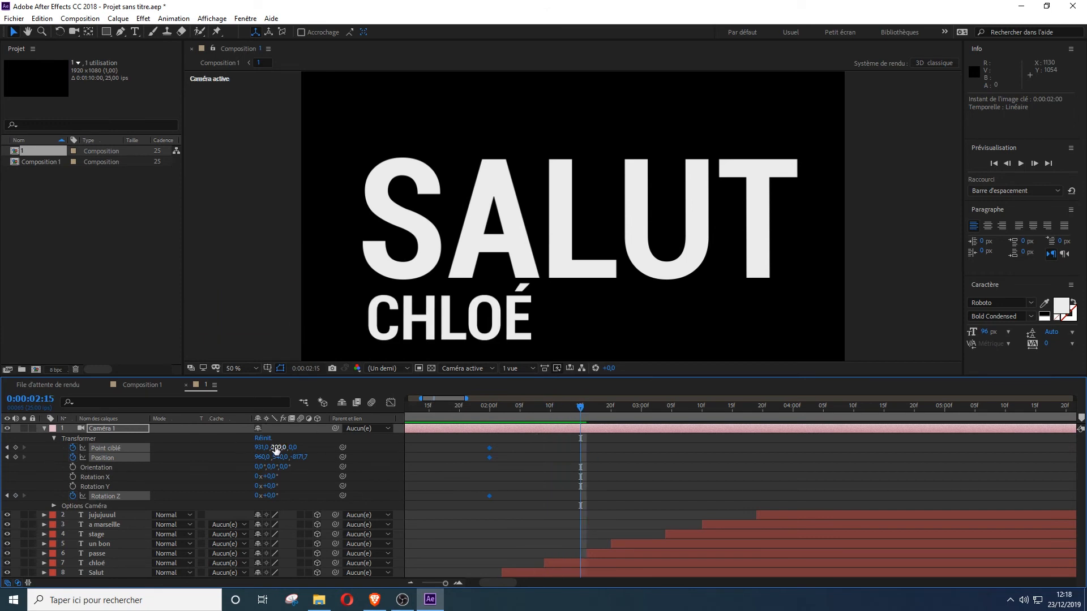
drag(276, 449, 283, 448)
drag(262, 448, 233, 448)
drag(599, 447, 571, 505)
drag(580, 417, 551, 447)
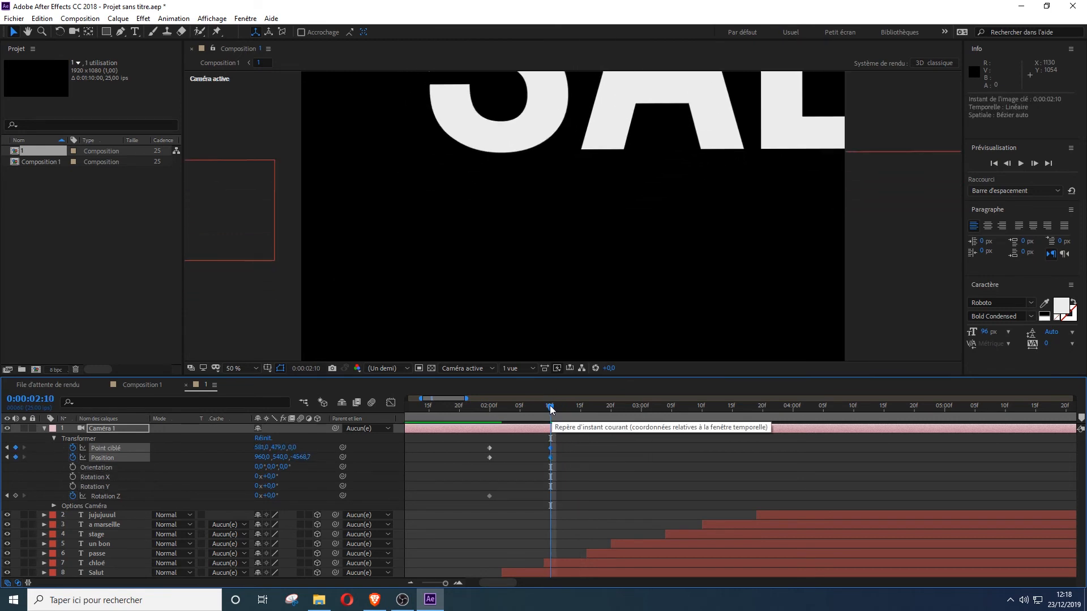
Copy the camera's three initial keyframes to 0:00:02:08 to hold the SALUT framing, and preview the move
mouse_move(550, 406)
mouse_down()
mouse_move(433, 418)
mouse_move(537, 416)
mouse_up()
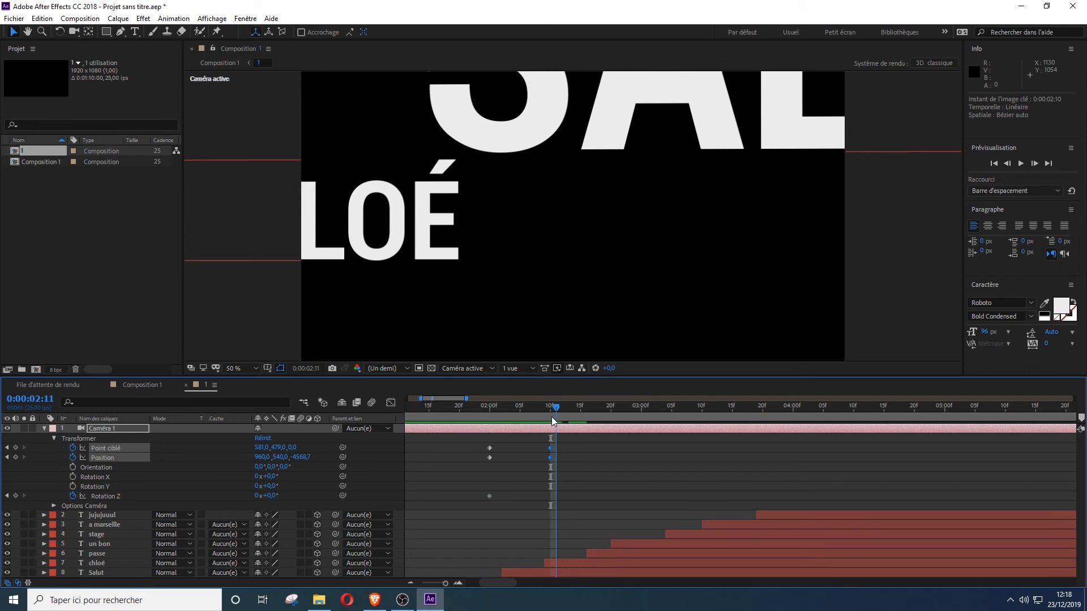
mouse_move(551, 417)
mouse_down()
mouse_move(500, 414)
mouse_move(538, 416)
mouse_up()
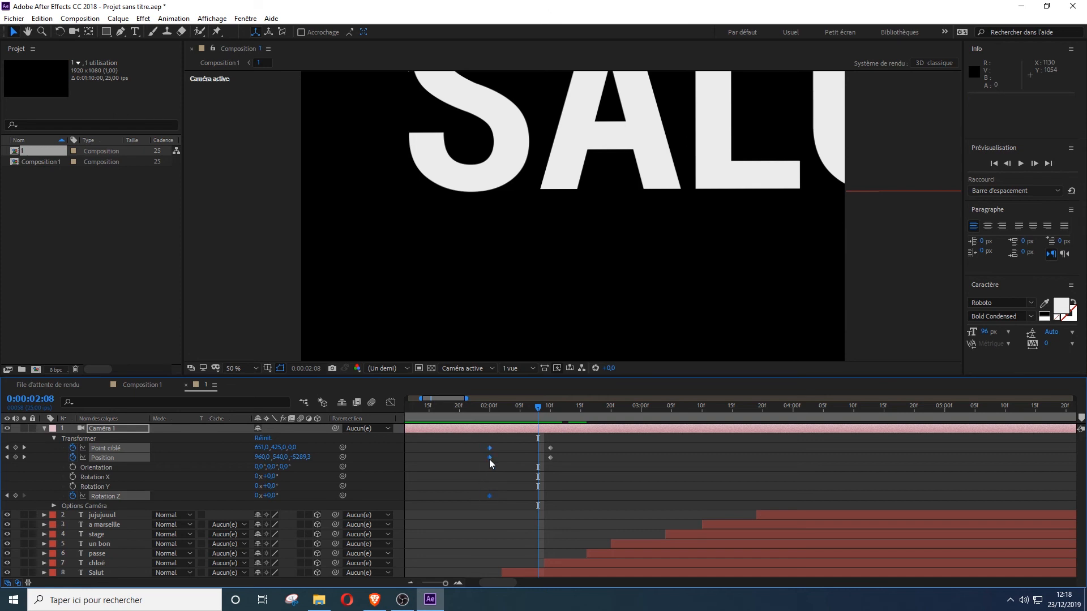
click(15, 457)
key(ctrl+v)
click(500, 408)
key(space)
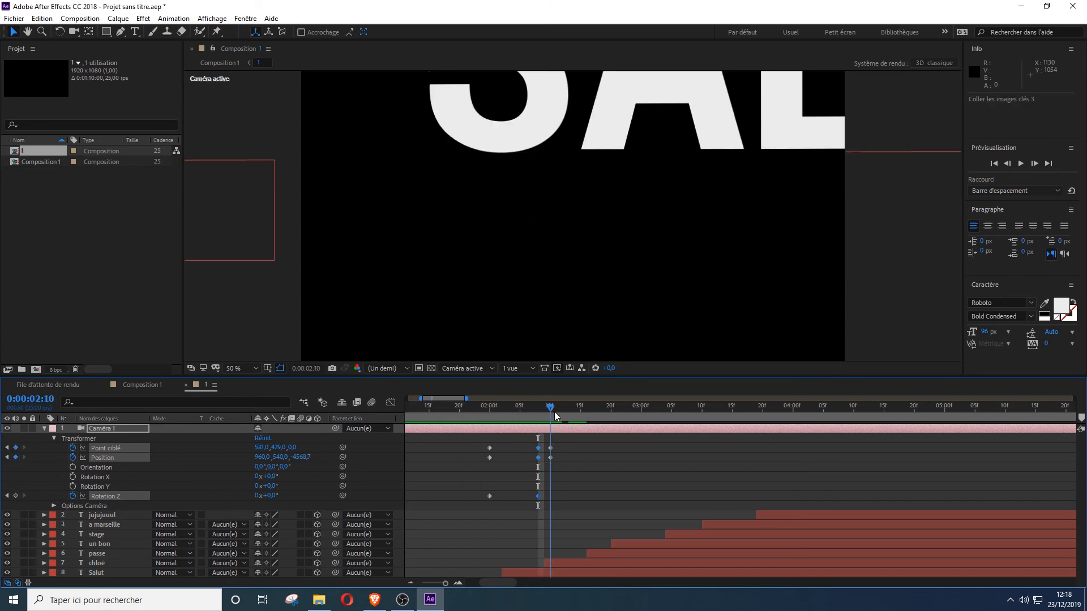
Hold the CHLOÉ framing at 0:00:02:14 and reframe on PASSE at 0:00:02:17 with Point of Interest X 1110 and Position Z -3997.7
drag(489, 409, 593, 423)
drag(260, 448, 559, 450)
drag(299, 457, 622, 458)
drag(280, 448, 274, 447)
Add Point of Interest, Position and Rotation Z keyframes at 0:00:02:20 to hold the camera's PASSE framing
click(611, 409)
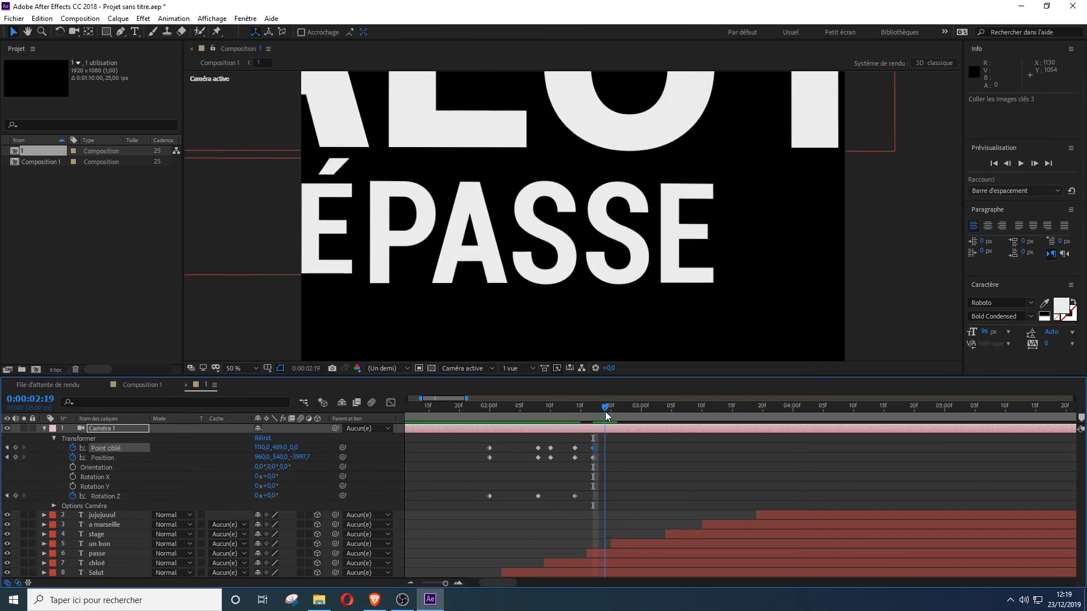
click(15, 448)
click(15, 457)
click(16, 496)
Lower the camera's Point of Interest to about Y 640 at 0:00:02:22 to frame UN BON, and hold it at 0:00:03:02
click(623, 411)
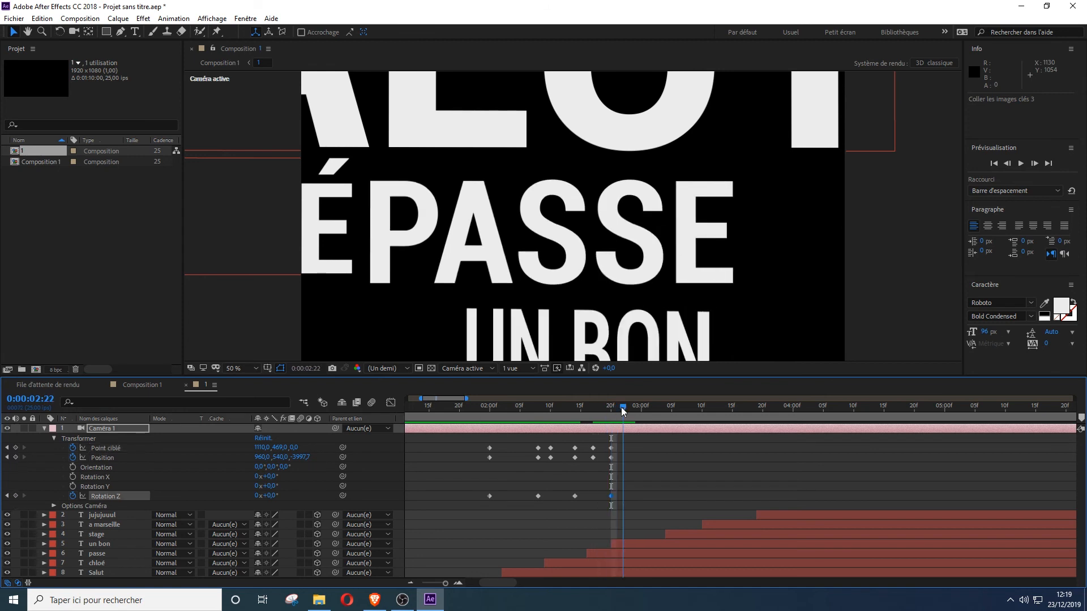
drag(280, 448, 405, 433)
drag(624, 410, 653, 419)
click(15, 448)
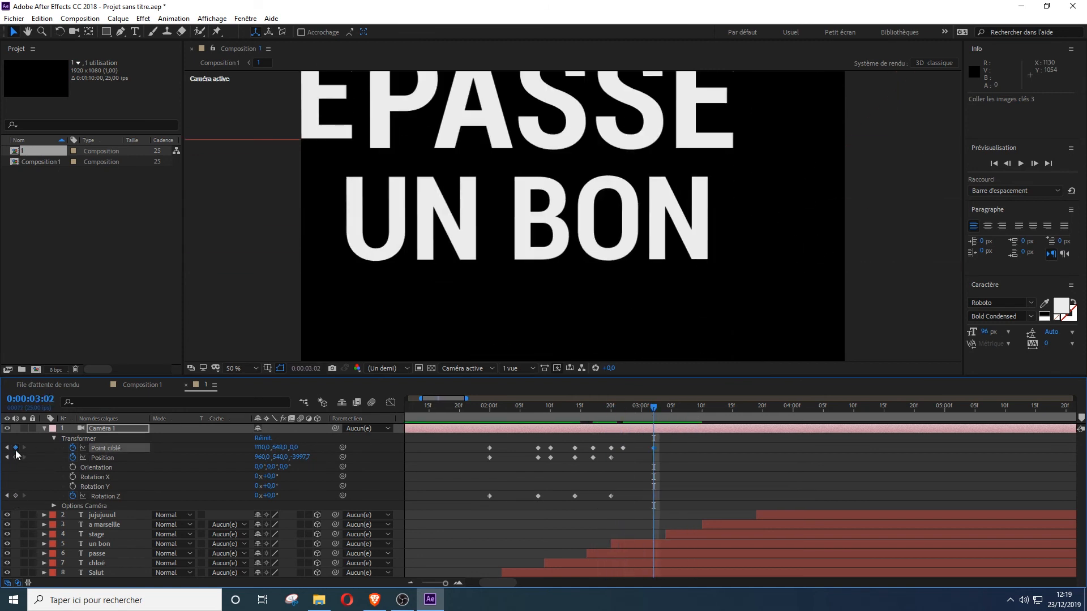
At 0:00:03:06, rotate the camera around Z and shift its Point of Interest to frame the vertical word STAGE
drag(488, 407, 677, 413)
drag(268, 496, 218, 497)
drag(262, 447, 443, 448)
drag(280, 448, 1057, 457)
Hold the STAGE camera framing with keyframes at 0:00:03:10 and reframe on A MARSEILLE at 0:00:03:13
drag(679, 411, 718, 420)
click(15, 457)
click(15, 495)
drag(276, 448, 309, 458)
key(ctrl+z)
At 0:00:03:20, level the camera's Z rotation and change its Position and Point of Interest to frame JUJUJUUUL
drag(720, 408, 763, 413)
drag(271, 497, 277, 498)
drag(300, 457, 332, 449)
drag(262, 448, 148, 453)
drag(300, 457, 164, 461)
drag(263, 448, 192, 456)
drag(280, 448, 376, 459)
Fine-tune the camera's Position and Point of Interest at 0:00:03:20 to center JUJUJUUUL in the frame
drag(763, 413, 747, 413)
drag(747, 412, 763, 413)
mouse_move(300, 458)
mouse_down()
mouse_move(413, 458)
mouse_move(293, 449)
mouse_up()
drag(262, 448, 275, 448)
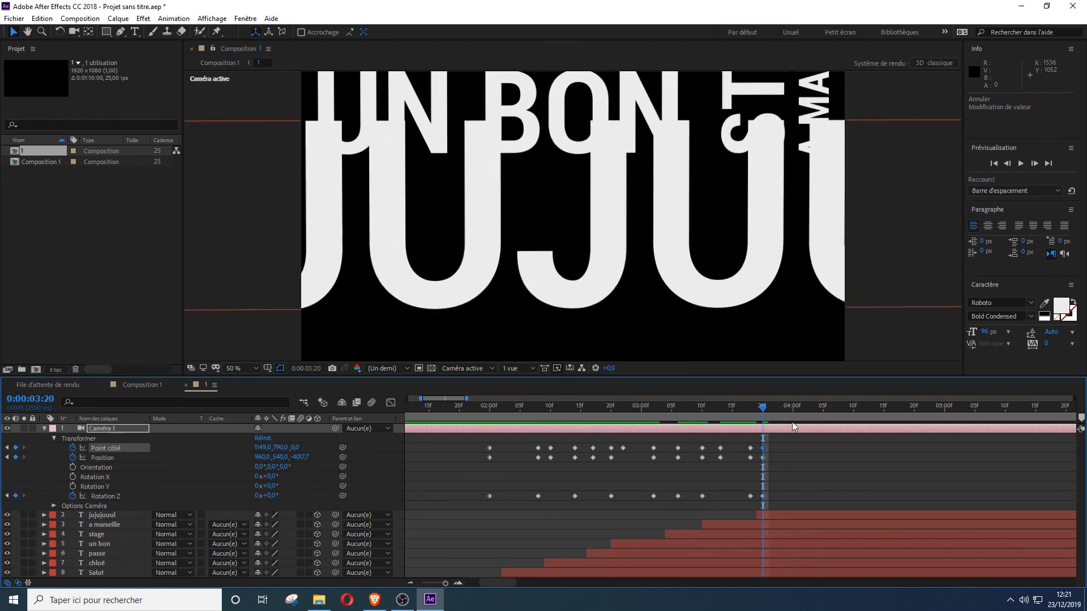
drag(792, 413, 762, 412)
drag(280, 447, 290, 449)
drag(262, 448, 296, 458)
Preview the camera animation from 0:00:01:21 and collapse the camera layer's properties
drag(764, 413, 466, 413)
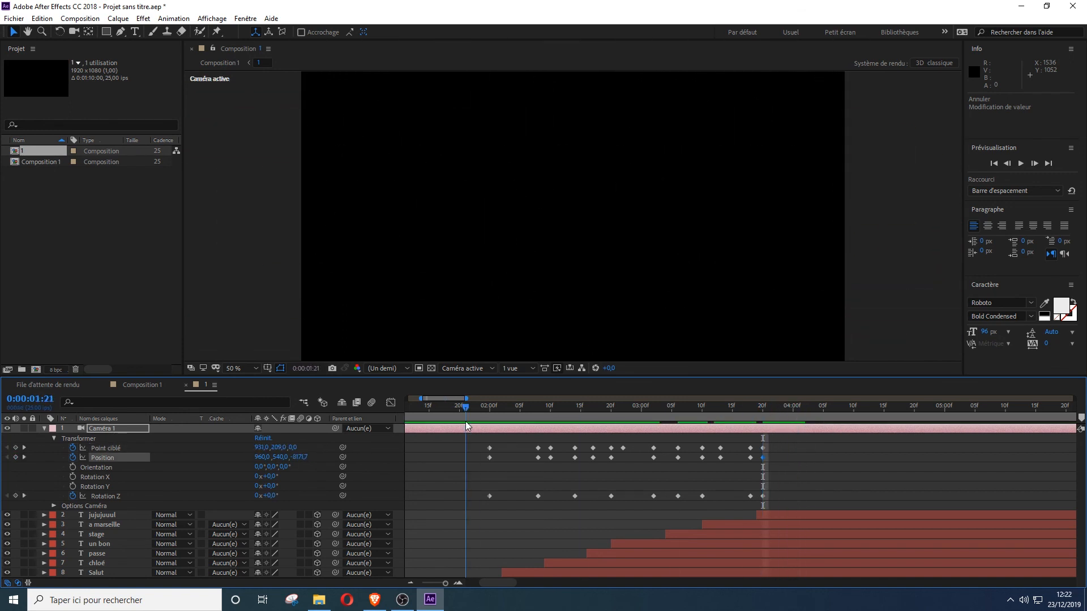
key(space)
key(space)
click(44, 428)
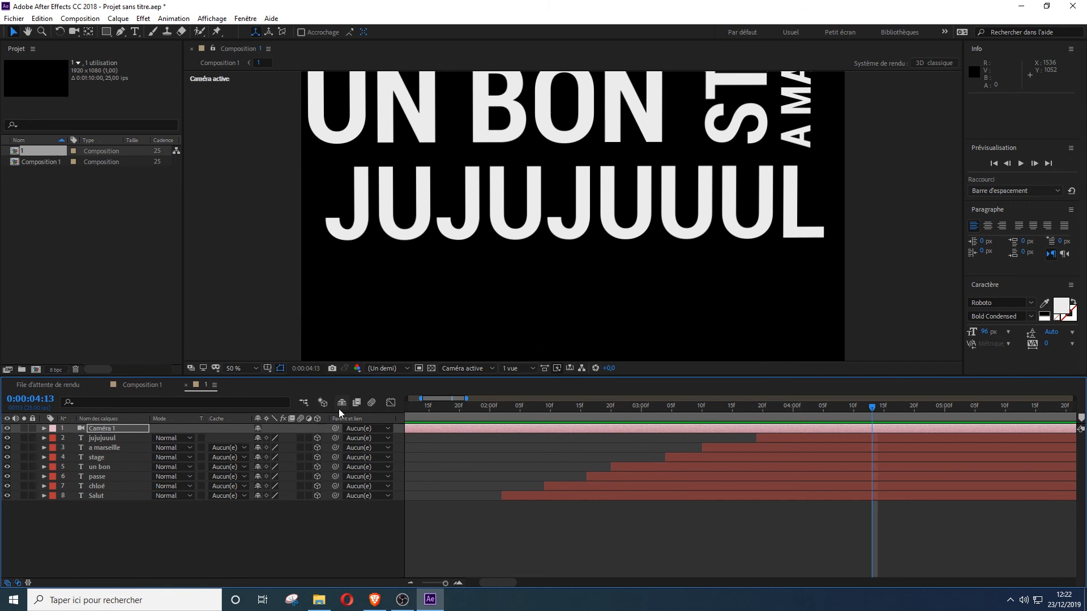
Enable motion blur for precomposition 1 and for all its text layers
click(371, 404)
drag(300, 437, 301, 451)
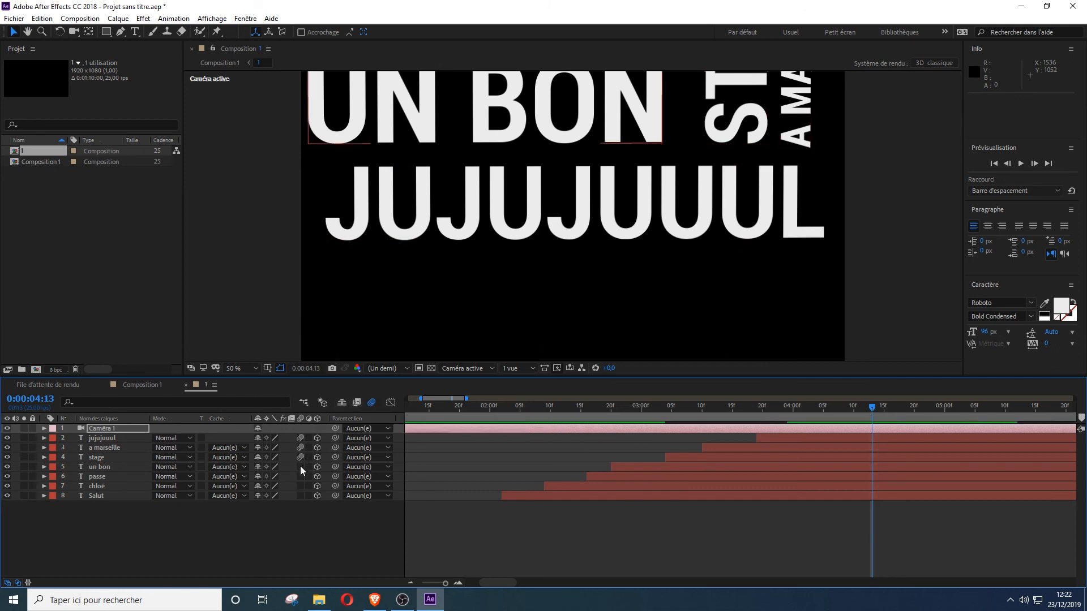
click(301, 482)
click(301, 487)
click(301, 476)
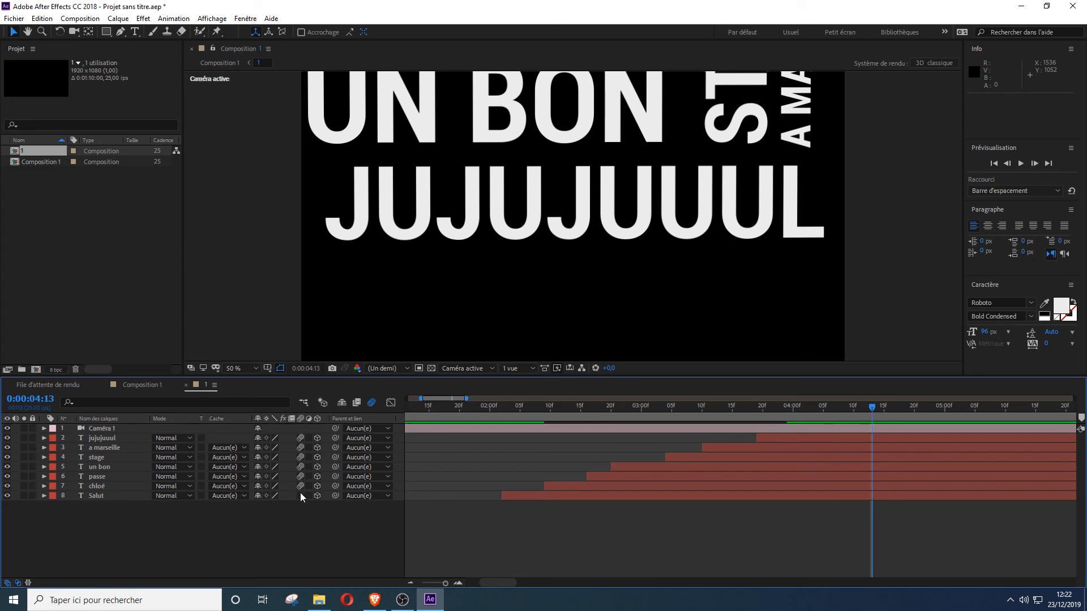
click(300, 494)
Preview the word animation with motion blur from 0:00:01:21
drag(871, 404, 467, 426)
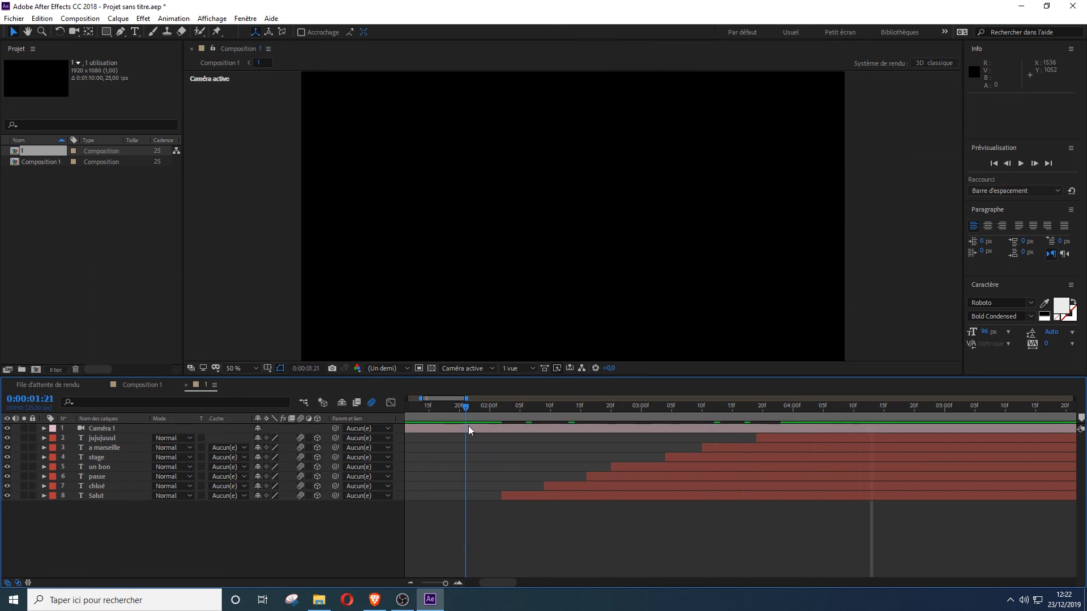
key(h)
key(v)
key(space)
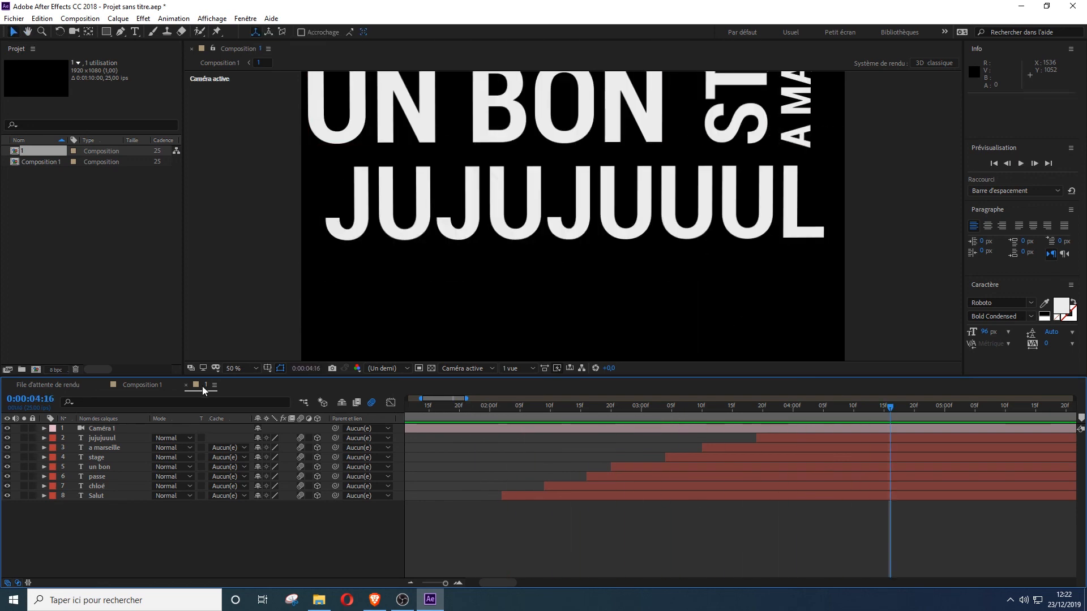
Open Composition 1 and play back the precomposed text animation in it
click(147, 386)
key(space)
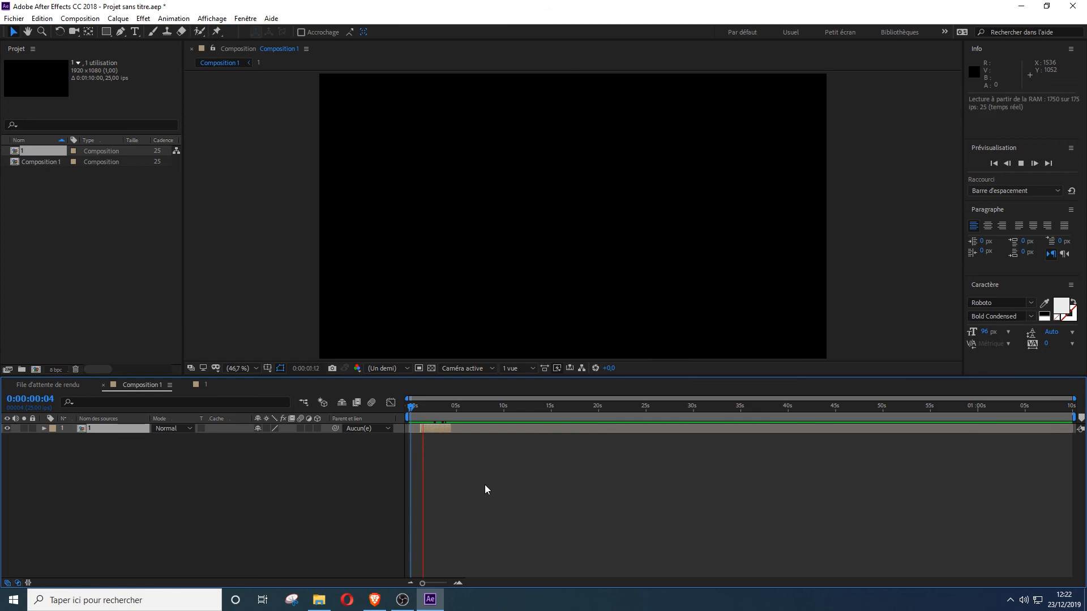
key(space)
Create two text layers reading "et on continue" and "comme ça" in Composition 1, one below the other
click(88, 435)
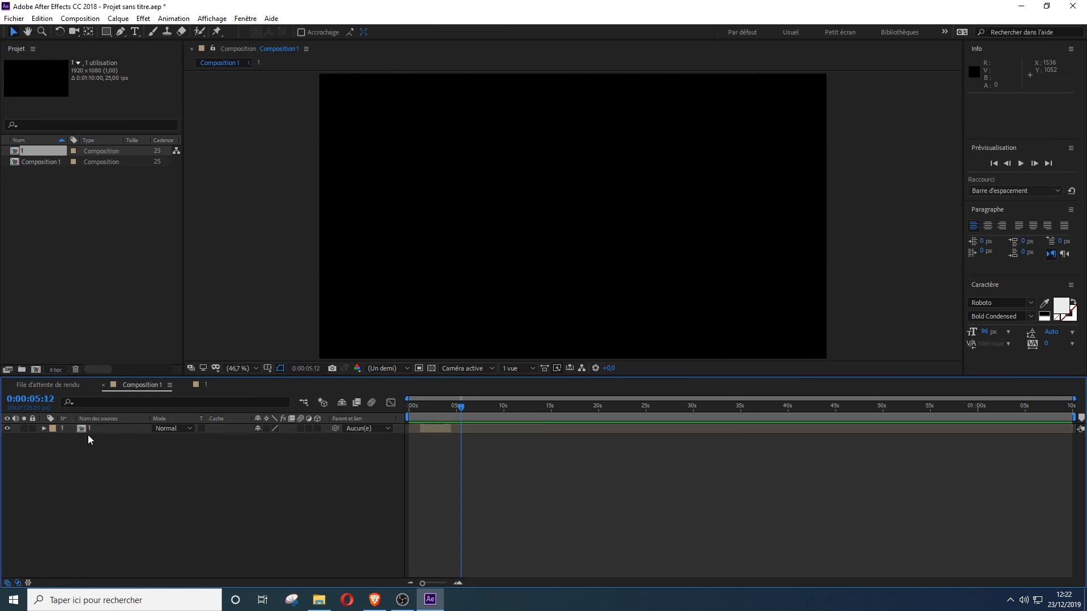
right_click(109, 465)
click(322, 356)
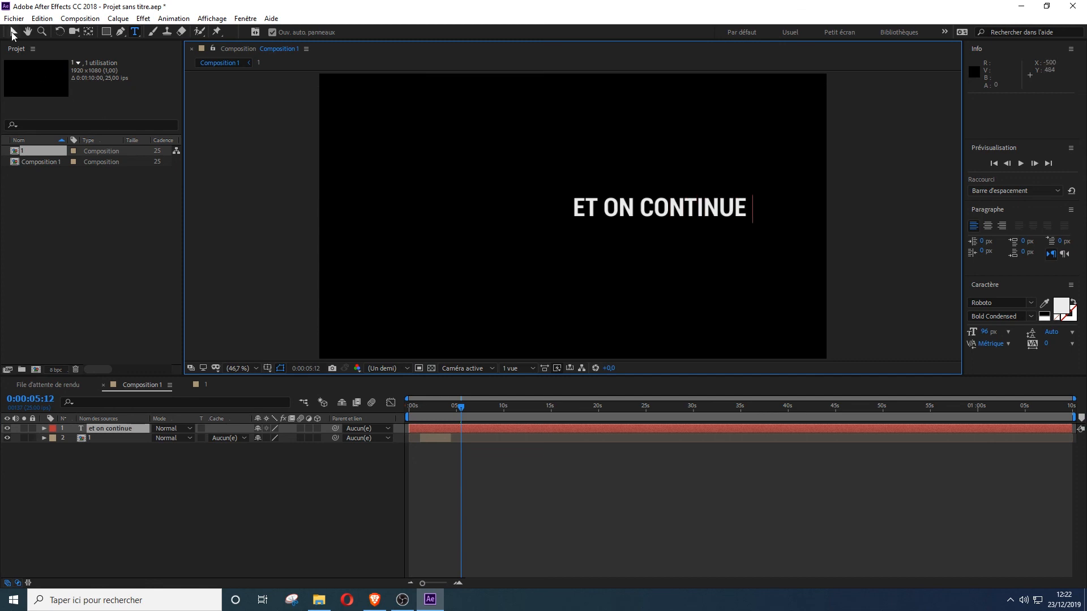
click(569, 250)
text(c)
click(13, 33)
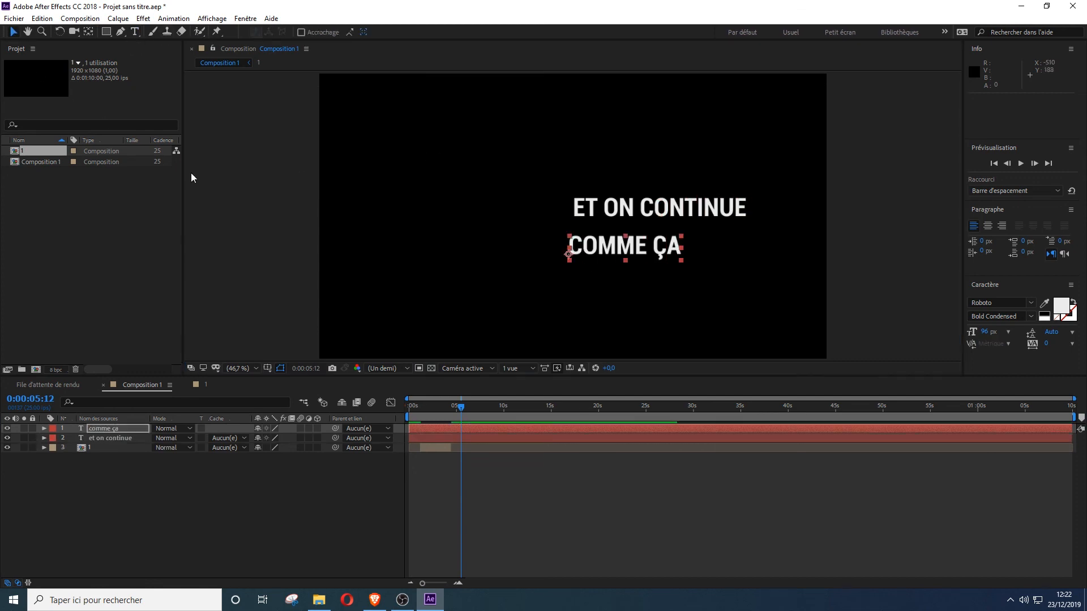
Shift both new text layers to start around the end of precomposition 1's clip, and preview from 0:00:04:02
click(311, 494)
drag(423, 430, 485, 433)
drag(448, 440, 447, 412)
key(space)
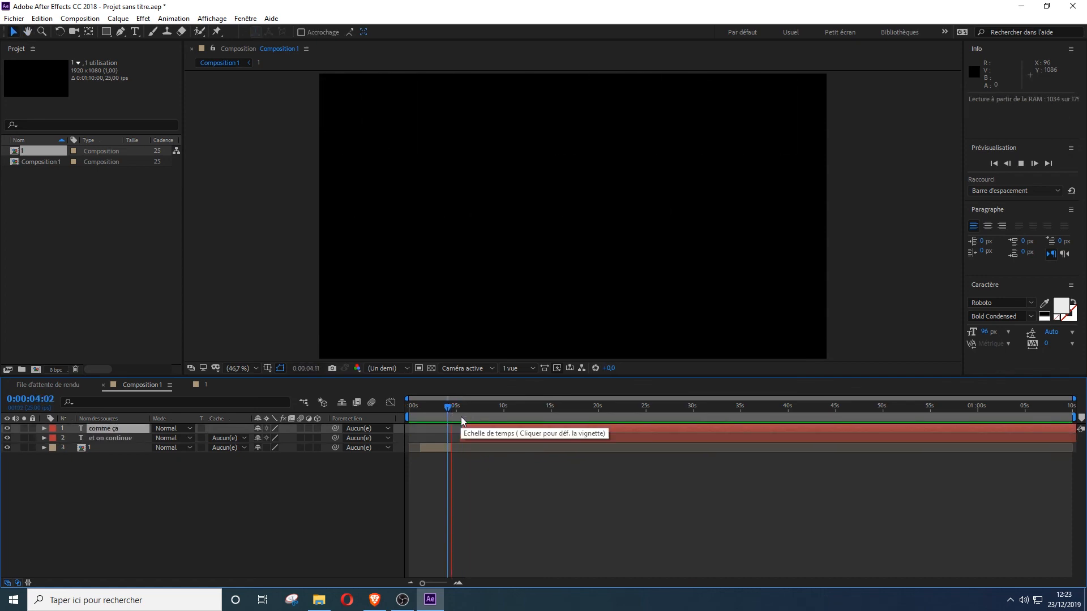